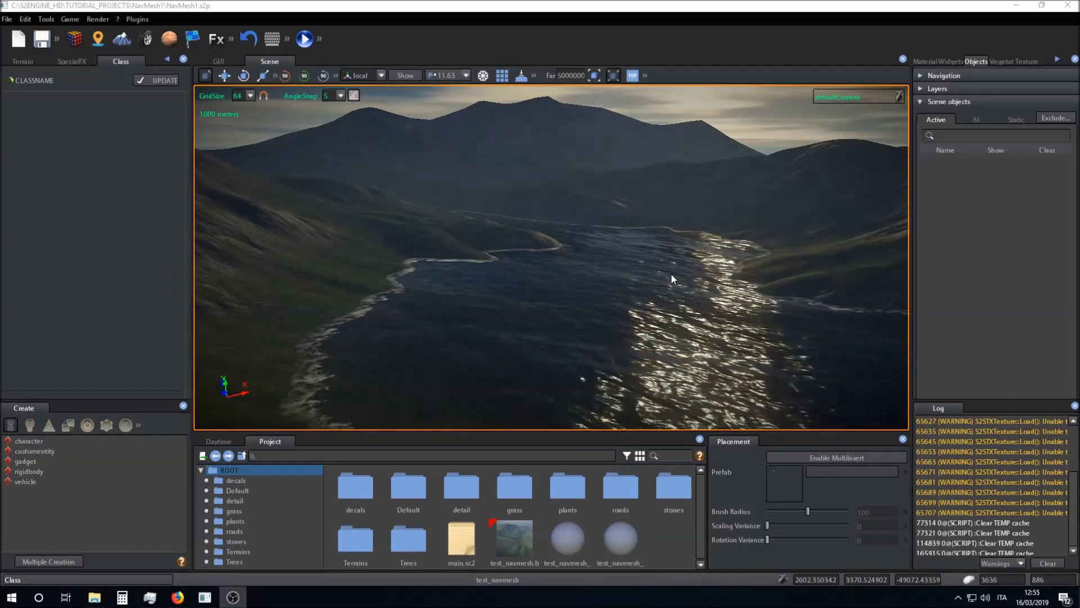
{"action": "right_click_drag", "start_coordinate": [657, 282], "coordinate": [687, 299]}
{"action": "key", "text": "d"}
{"action": "key", "text": "a"}
{"action": "key", "text": "s"}
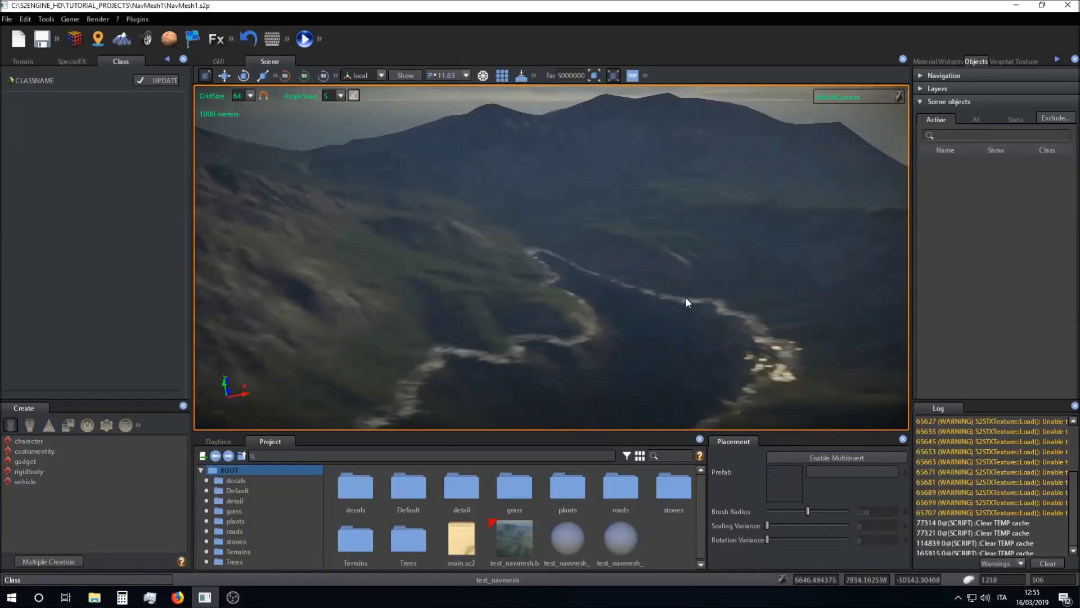
{"action": "key", "text": "w"}
Add a navigation mesh named enemy_type1 in the navigation settings
{"action": "left_click", "coordinate": [23, 19]}
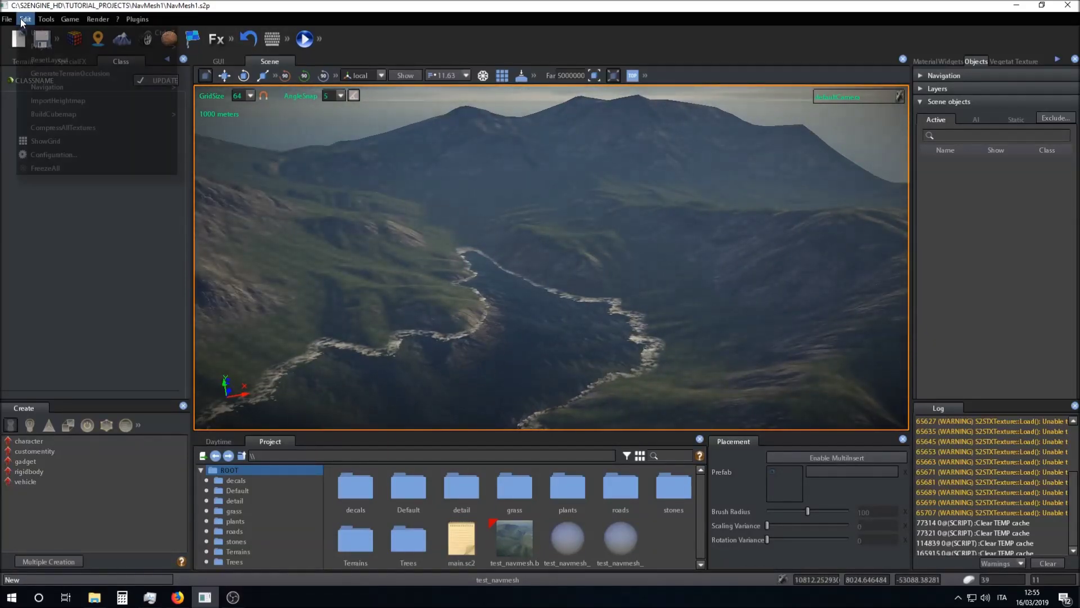
{"action": "mouse_move", "coordinate": [47, 86]}
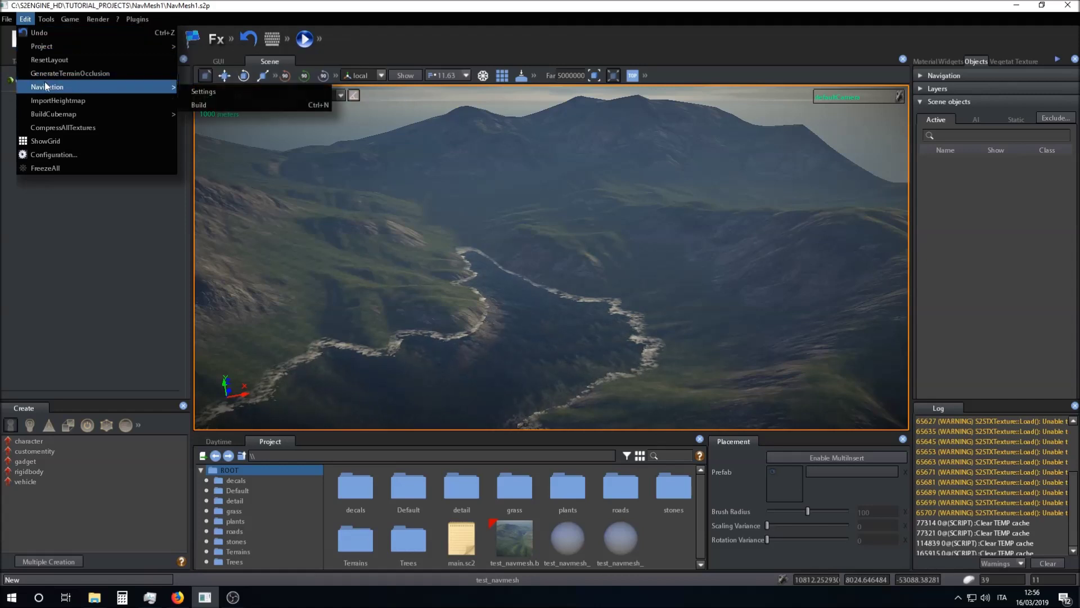
{"action": "left_click", "coordinate": [195, 91]}
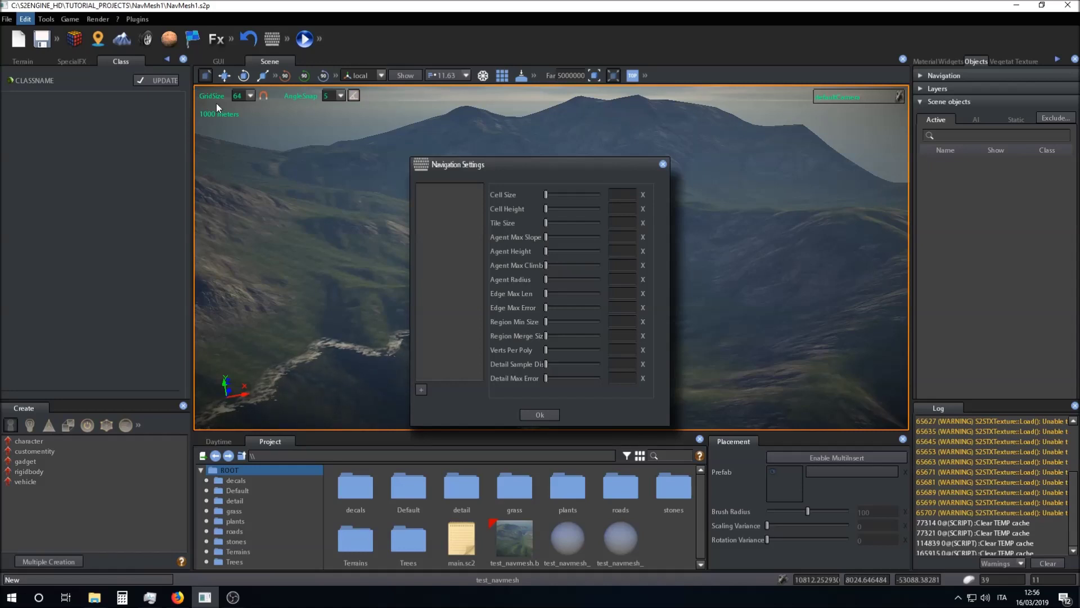
{"action": "left_click", "coordinate": [420, 390]}
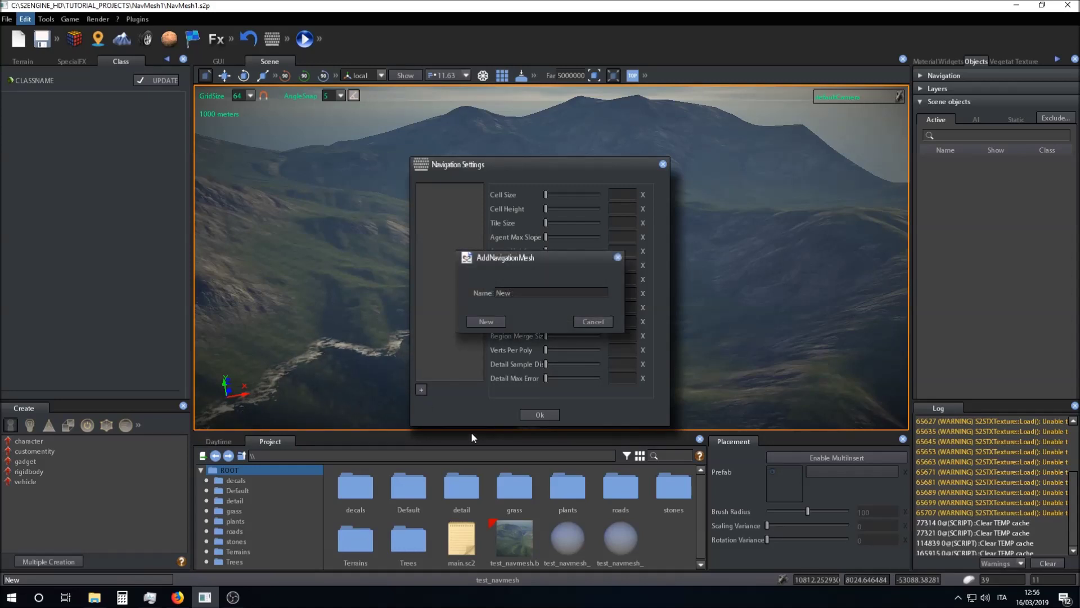
{"action": "left_click", "coordinate": [528, 290]}
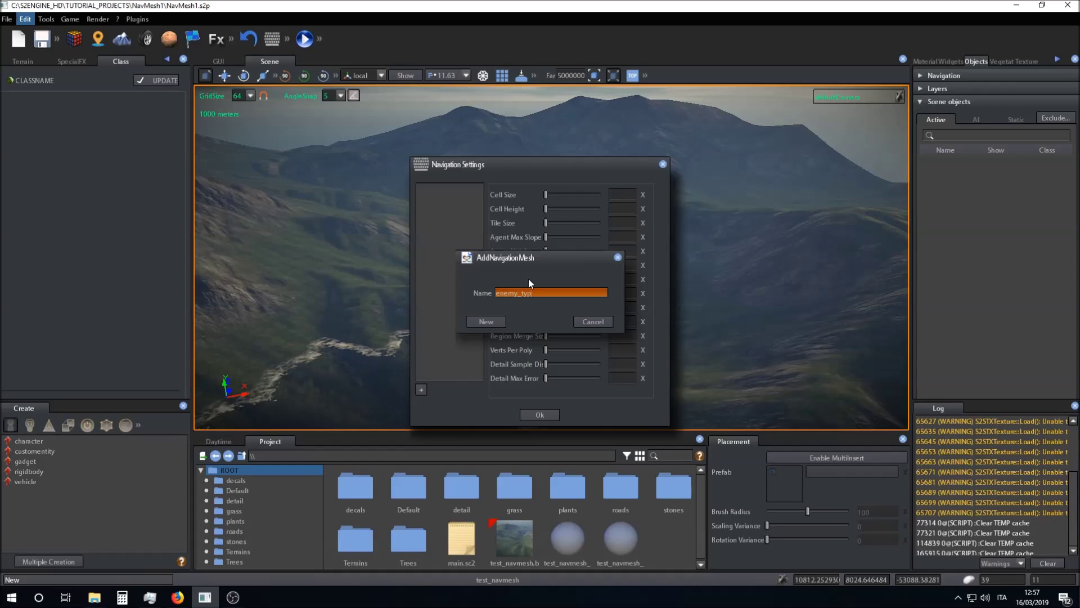
{"action": "left_click", "coordinate": [470, 318]}
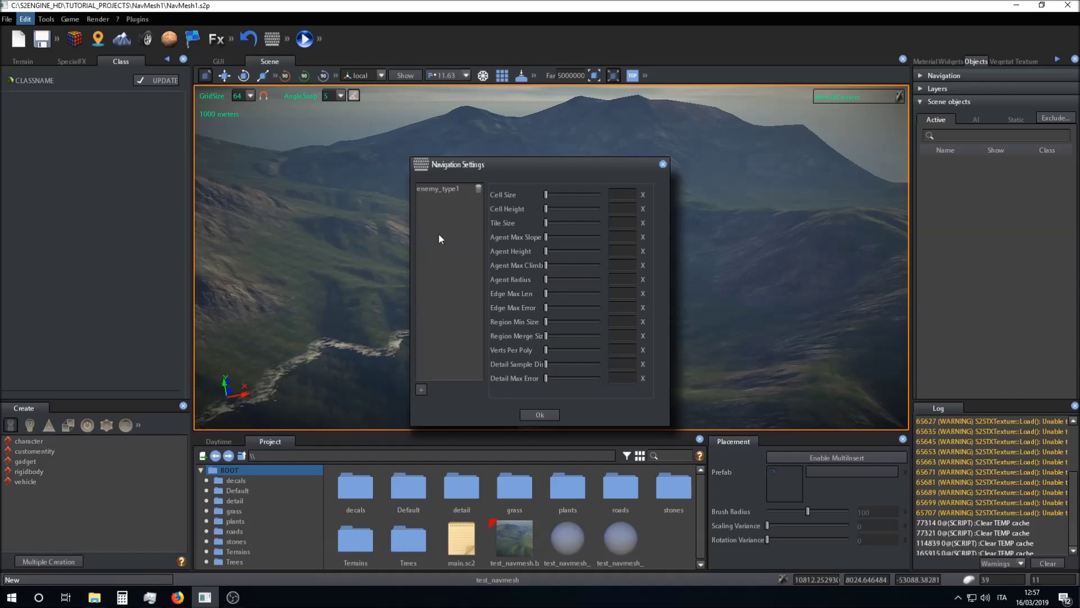
Examine the navigation parameters of enemy_type1, including the agent radius, and close the navigation settings
{"action": "left_click", "coordinate": [430, 188]}
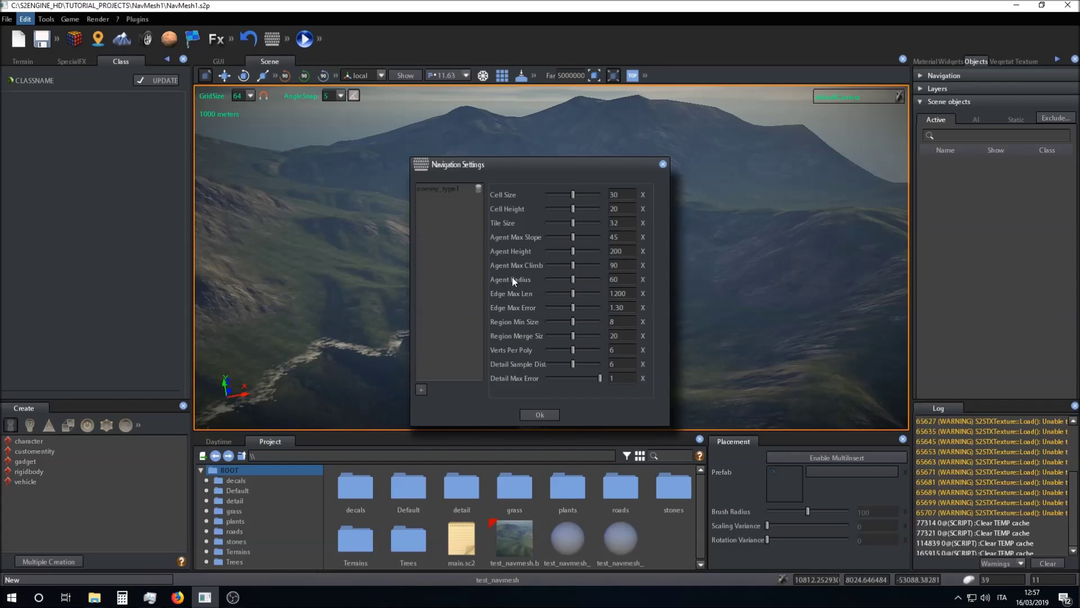
{"action": "left_click", "coordinate": [622, 277]}
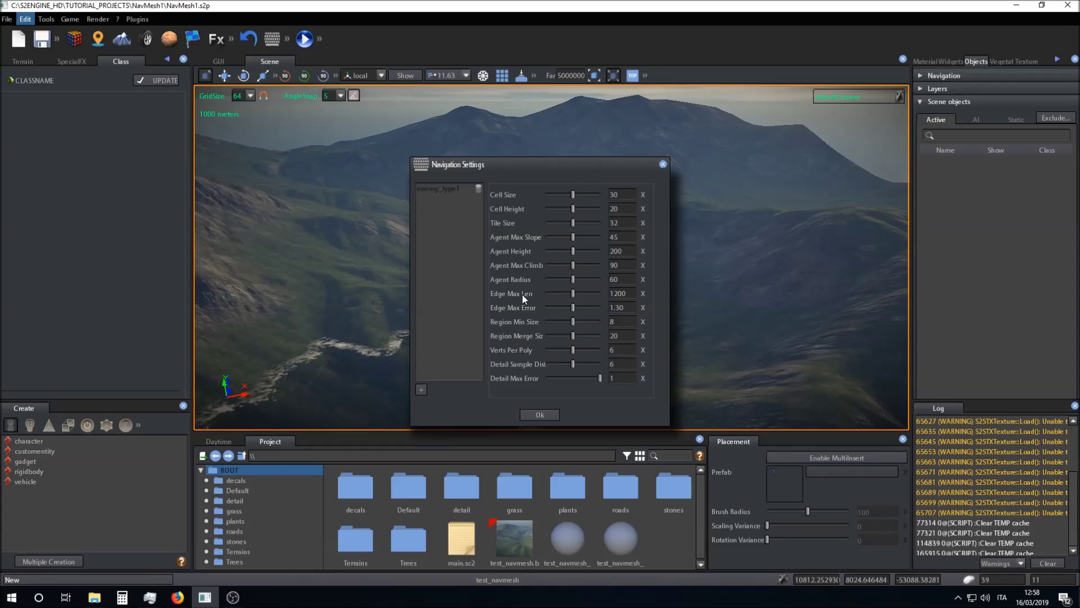
{"action": "left_click", "coordinate": [541, 415]}
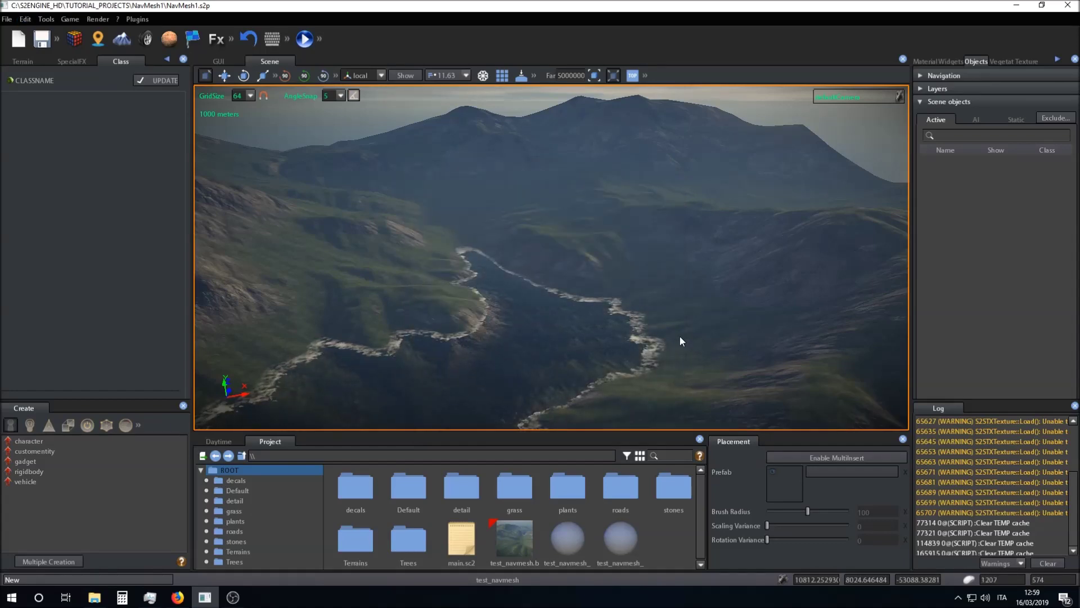
Draw a closed seven-sided NavigationArea outline on the terrain around the grassy ground below the rocky slopes
{"action": "right_click_drag", "start_coordinate": [679, 336], "coordinate": [579, 348]}
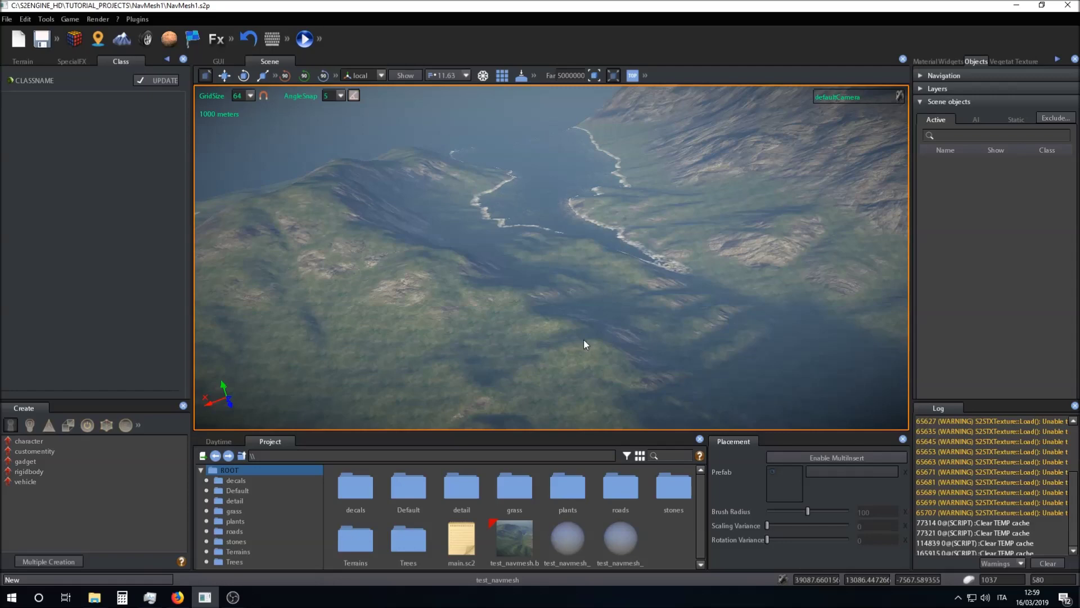
{"action": "right_click_drag", "start_coordinate": [618, 361], "coordinate": [662, 335]}
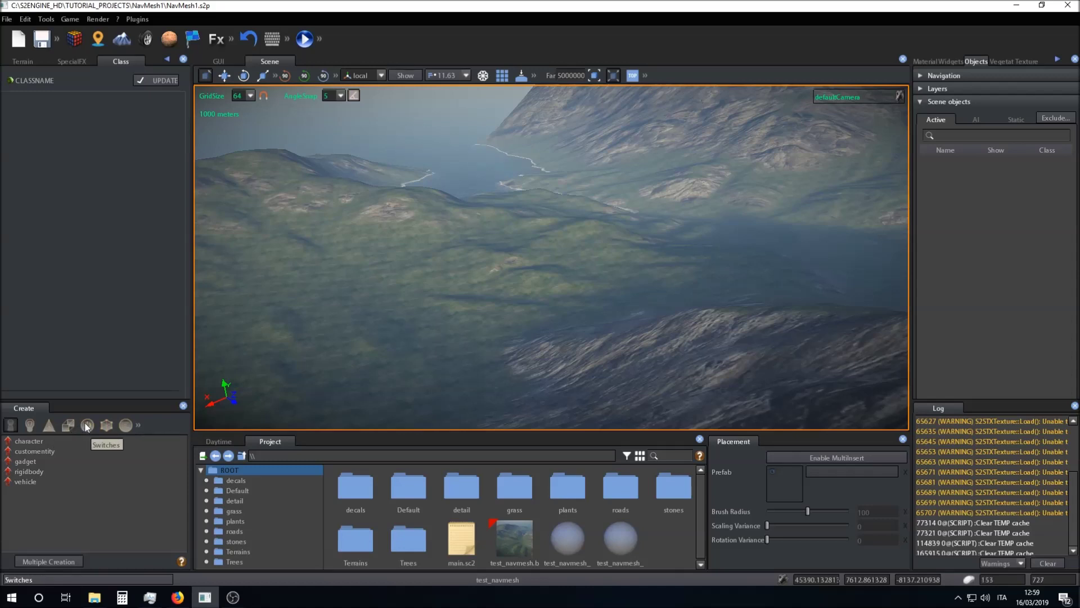
{"action": "left_click", "coordinate": [106, 426]}
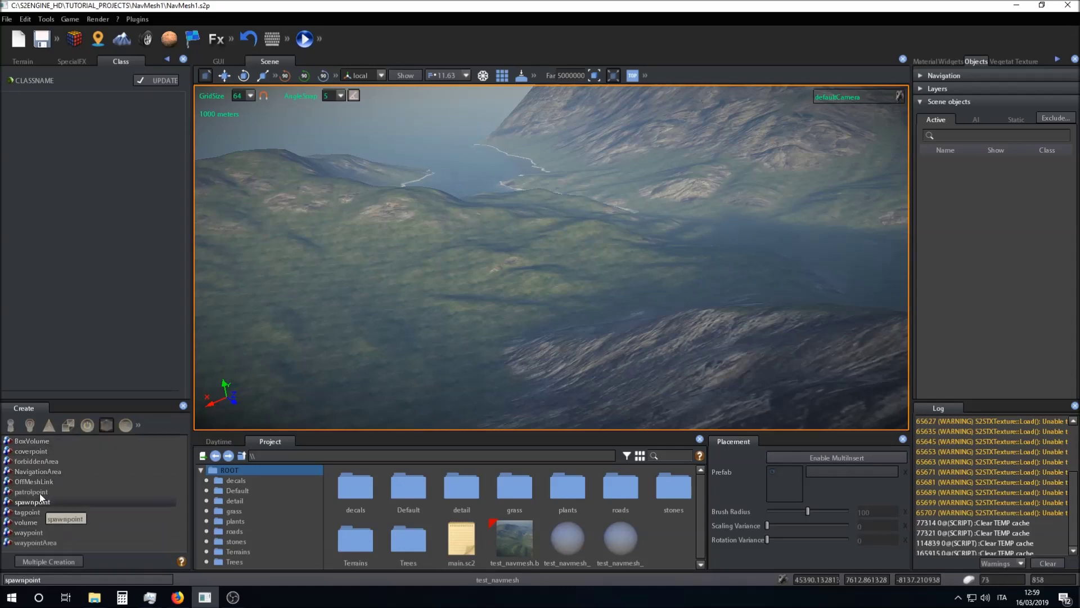
{"action": "left_click", "coordinate": [29, 471]}
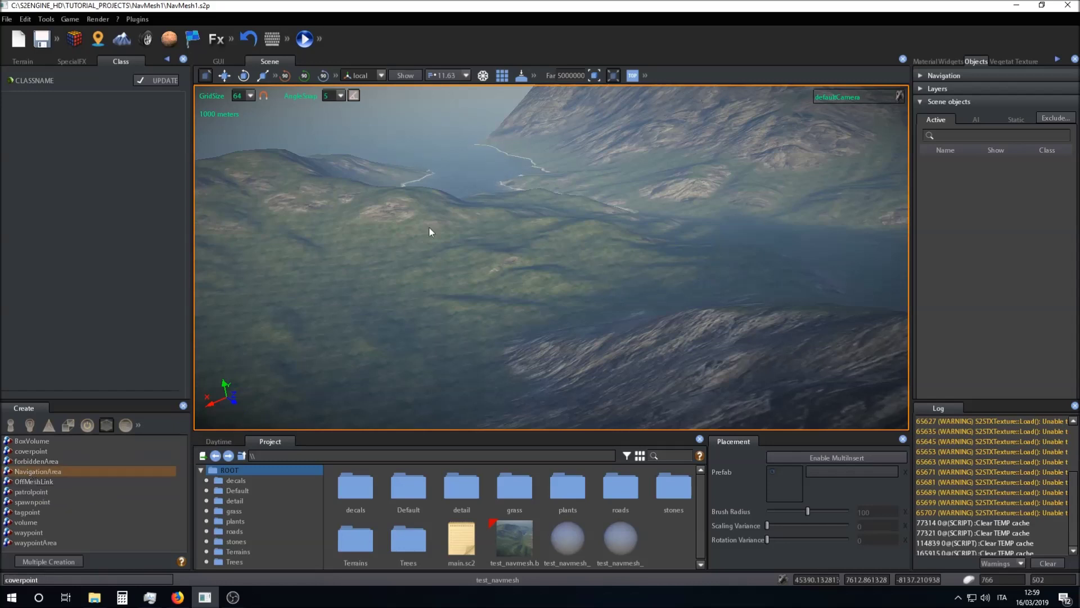
{"action": "left_click", "coordinate": [404, 79]}
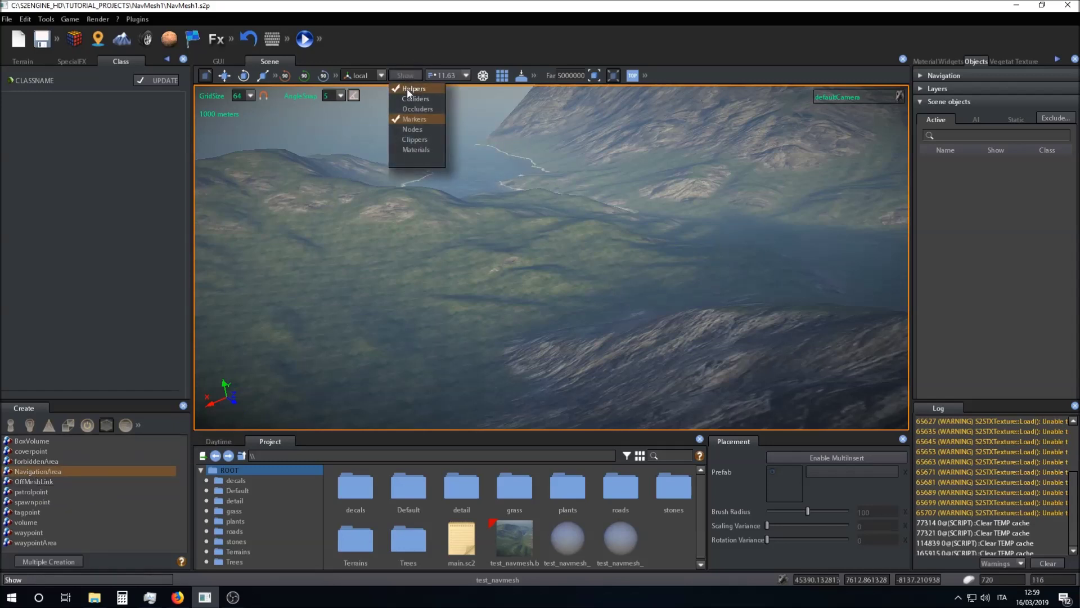
{"action": "left_click", "coordinate": [433, 59]}
{"action": "right_click_drag", "start_coordinate": [533, 239], "coordinate": [417, 265]}
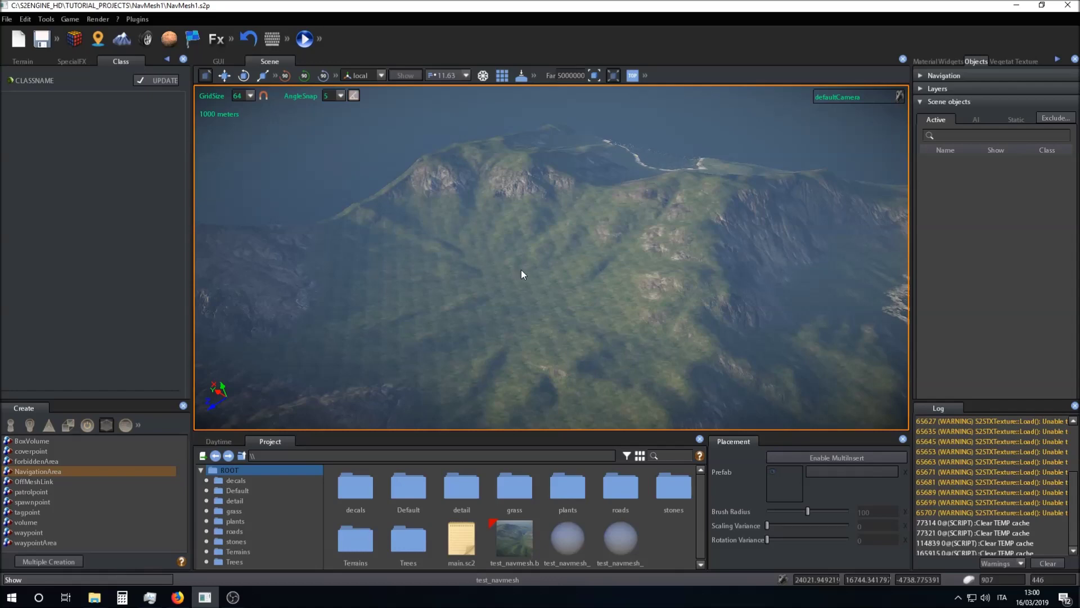
{"action": "scroll", "coordinate": [511, 282], "scroll_direction": "up", "scroll_amount": 5}
{"action": "right_click_drag", "start_coordinate": [521, 269], "coordinate": [569, 279]}
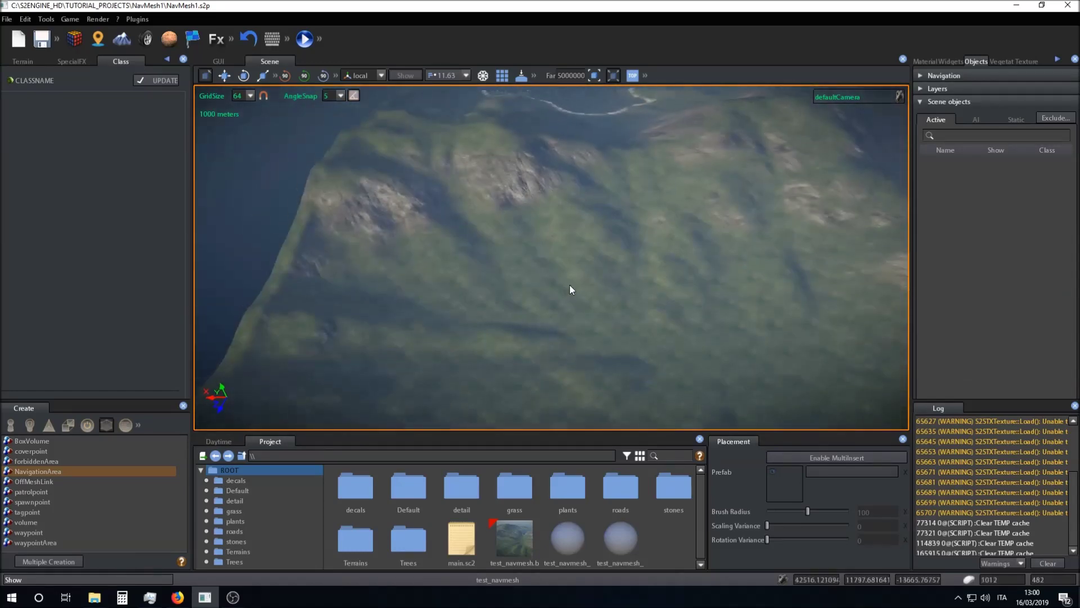
{"action": "left_click", "coordinate": [444, 243]}
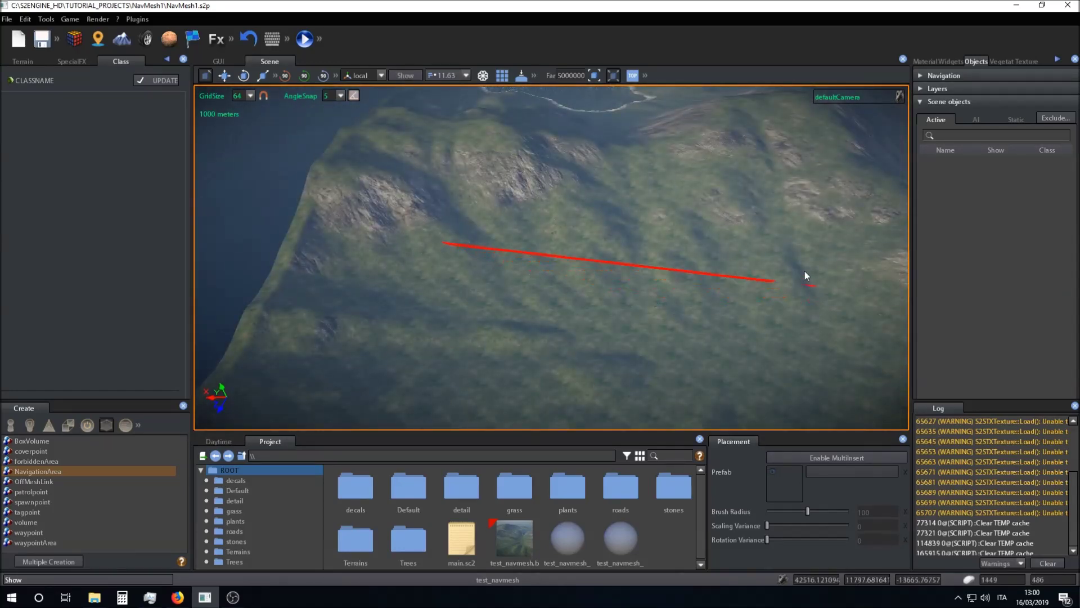
{"action": "left_click", "coordinate": [734, 215]}
{"action": "right_click_drag", "start_coordinate": [664, 250], "coordinate": [730, 267]}
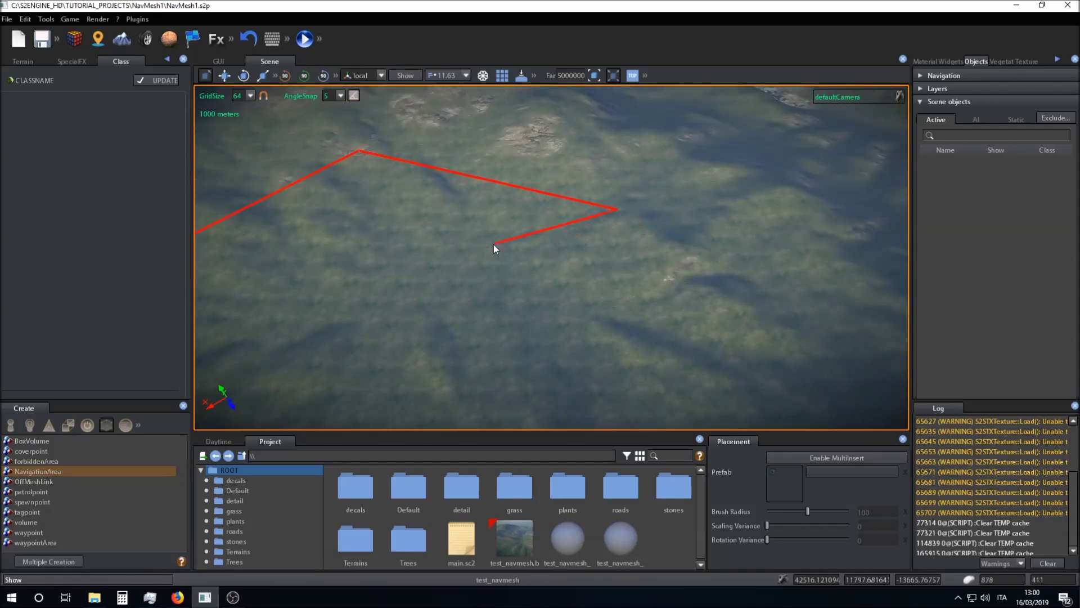
{"action": "right_click_drag", "start_coordinate": [494, 244], "coordinate": [552, 253]}
{"action": "left_click", "coordinate": [600, 269]}
{"action": "right_click_drag", "start_coordinate": [642, 272], "coordinate": [670, 308]}
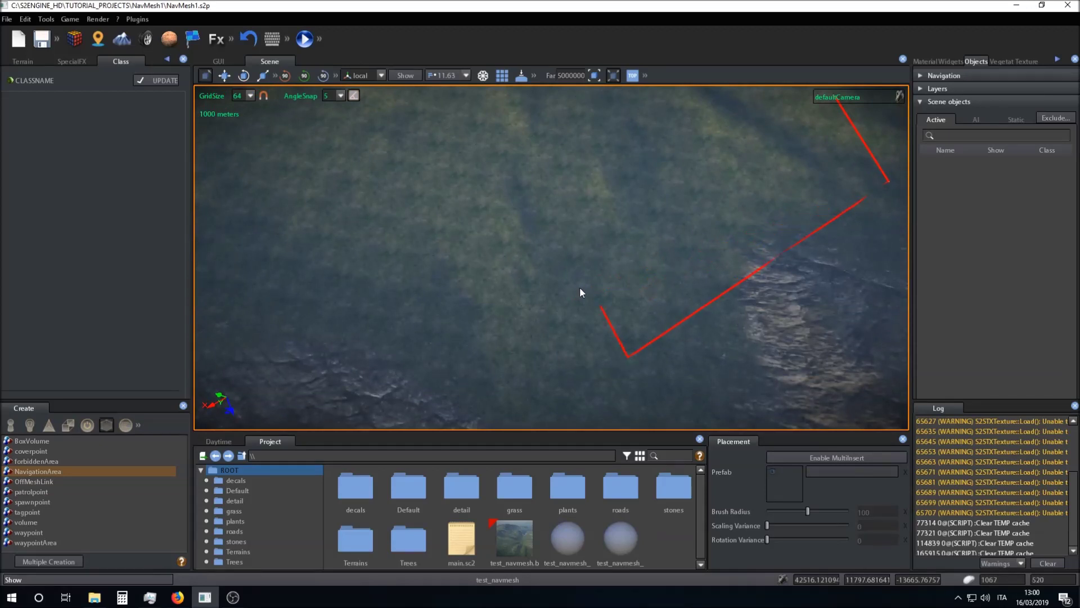
{"action": "right_click_drag", "start_coordinate": [580, 288], "coordinate": [507, 207]}
{"action": "left_click", "coordinate": [412, 236]}
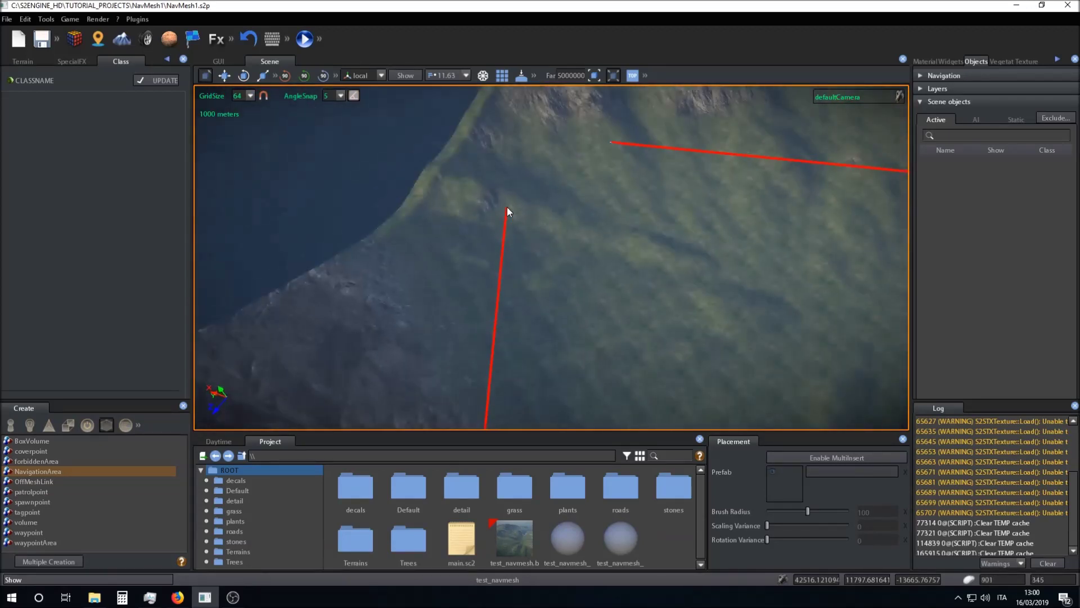
{"action": "left_click", "coordinate": [450, 240]}
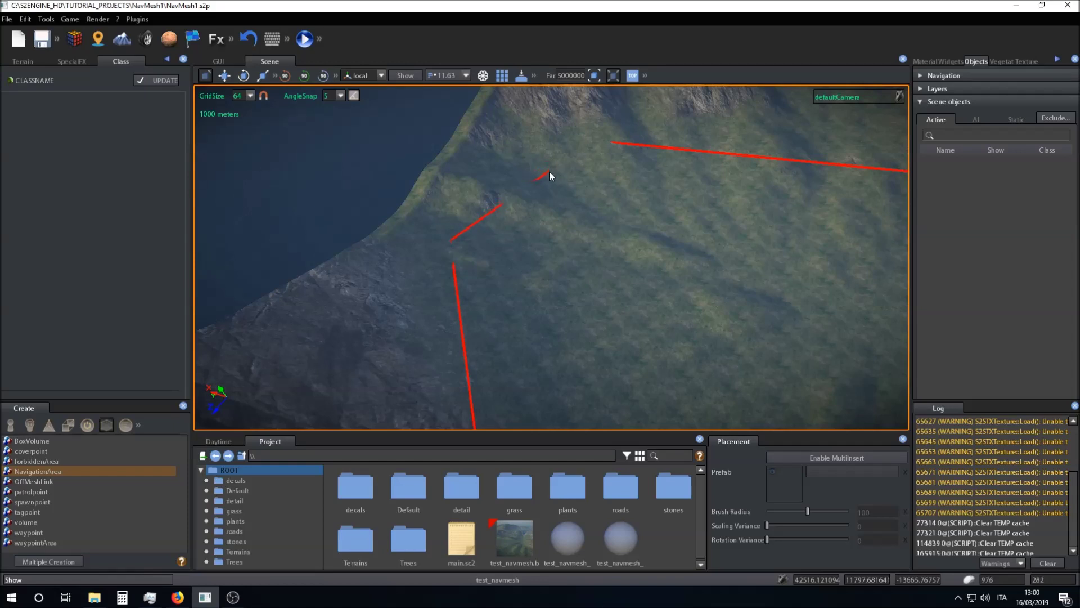
{"action": "key", "text": "Return"}
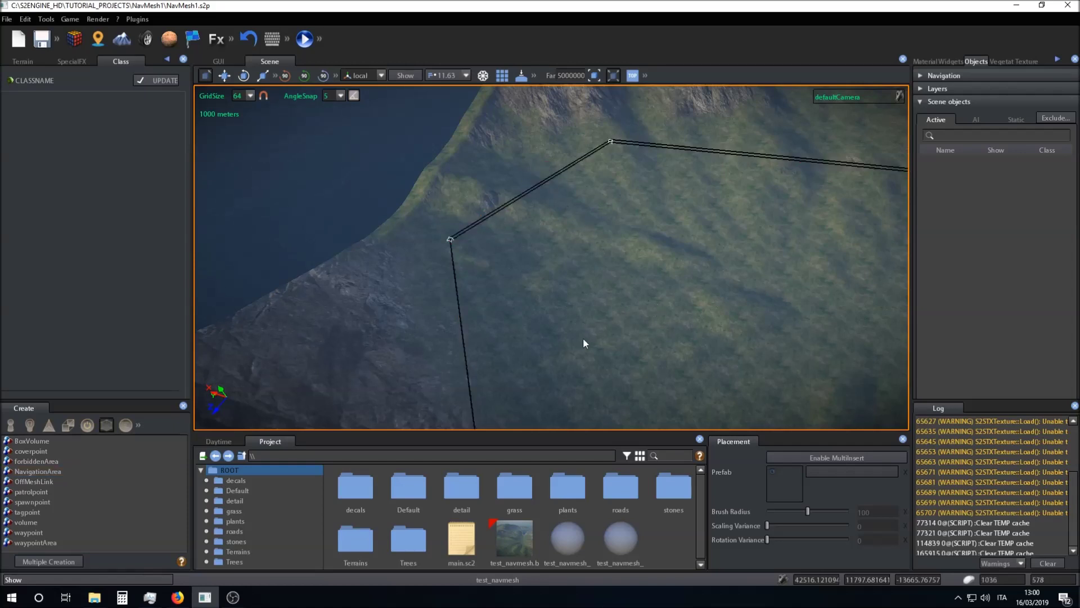
Select the drawn navigation area and set its color to bright blue (R 0.04, G 0.07, B 1)
{"action": "middle_click_drag", "start_coordinate": [583, 337], "coordinate": [670, 319]}
{"action": "scroll", "coordinate": [566, 314], "scroll_direction": "down", "scroll_amount": 3}
{"action": "middle_click_drag", "start_coordinate": [566, 314], "coordinate": [603, 326]}
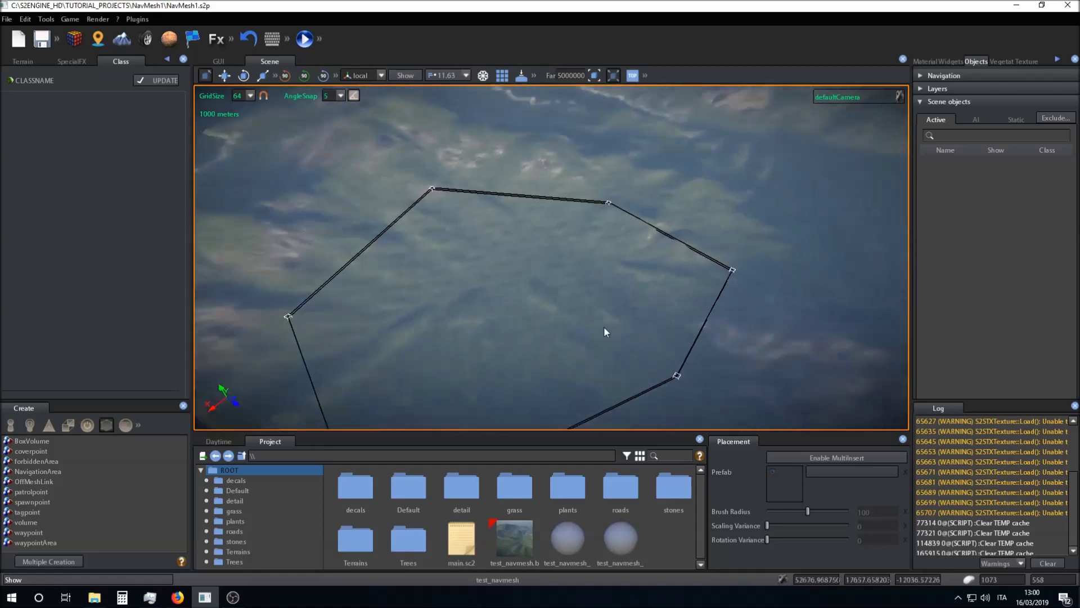
{"action": "right_click_drag", "start_coordinate": [605, 332], "coordinate": [602, 321]}
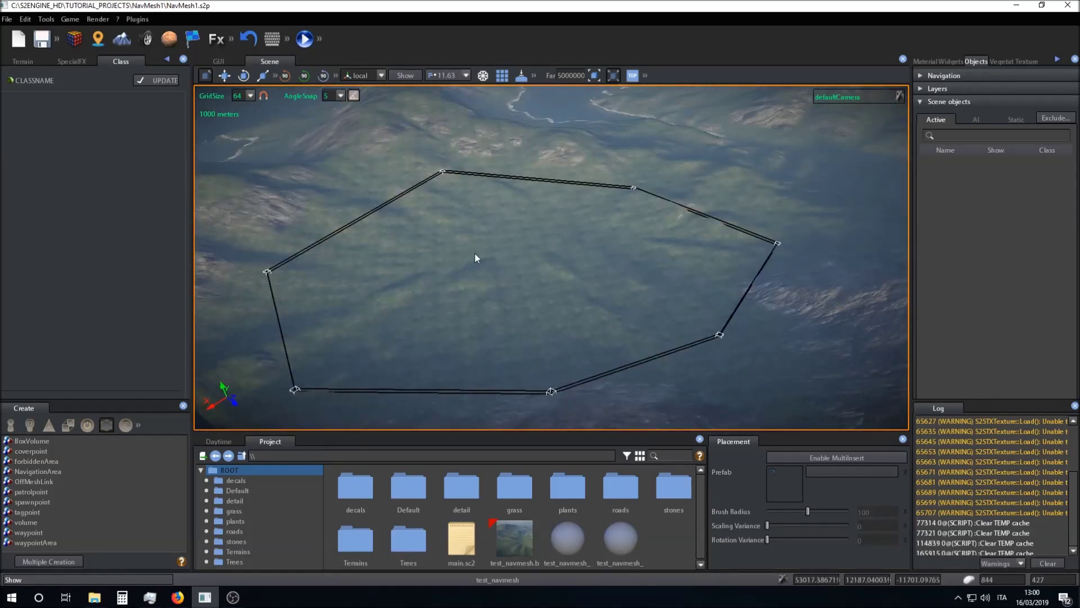
{"action": "left_click", "coordinate": [500, 270]}
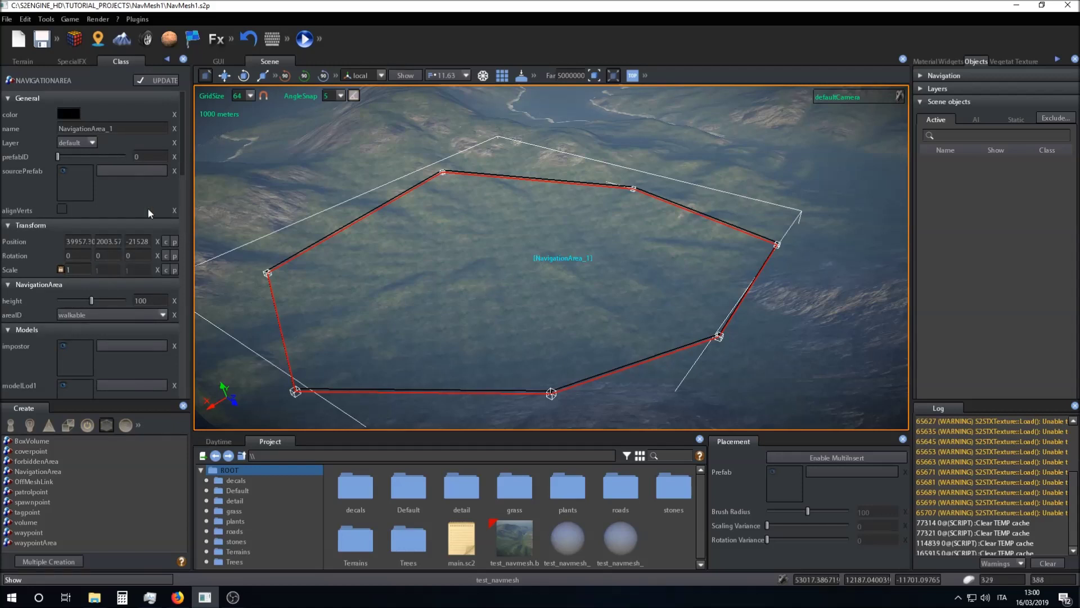
{"action": "left_click", "coordinate": [70, 115]}
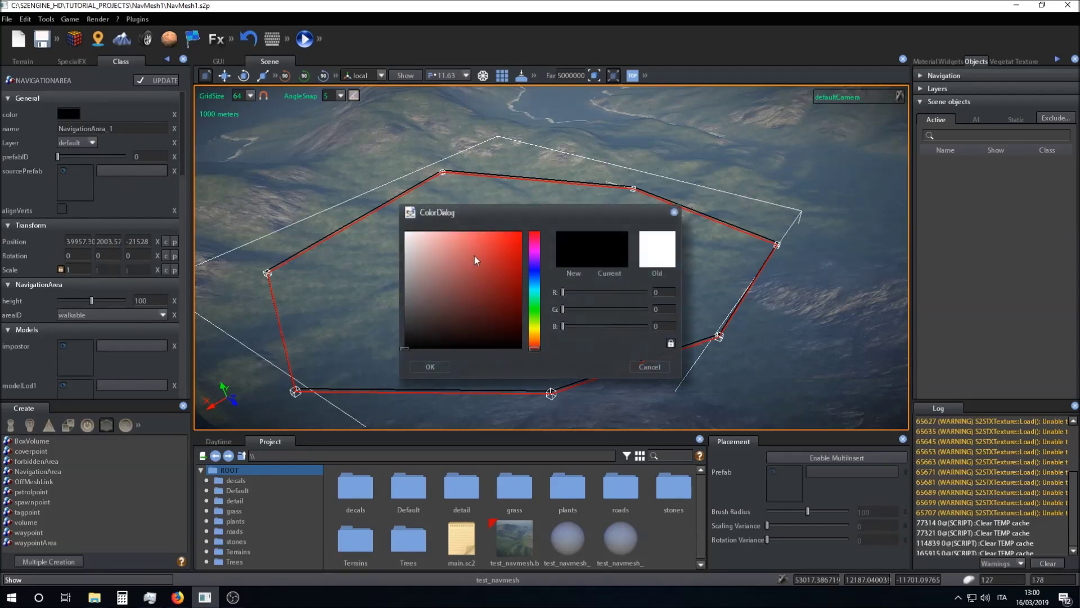
{"action": "left_click", "coordinate": [535, 253]}
{"action": "left_click", "coordinate": [501, 284]}
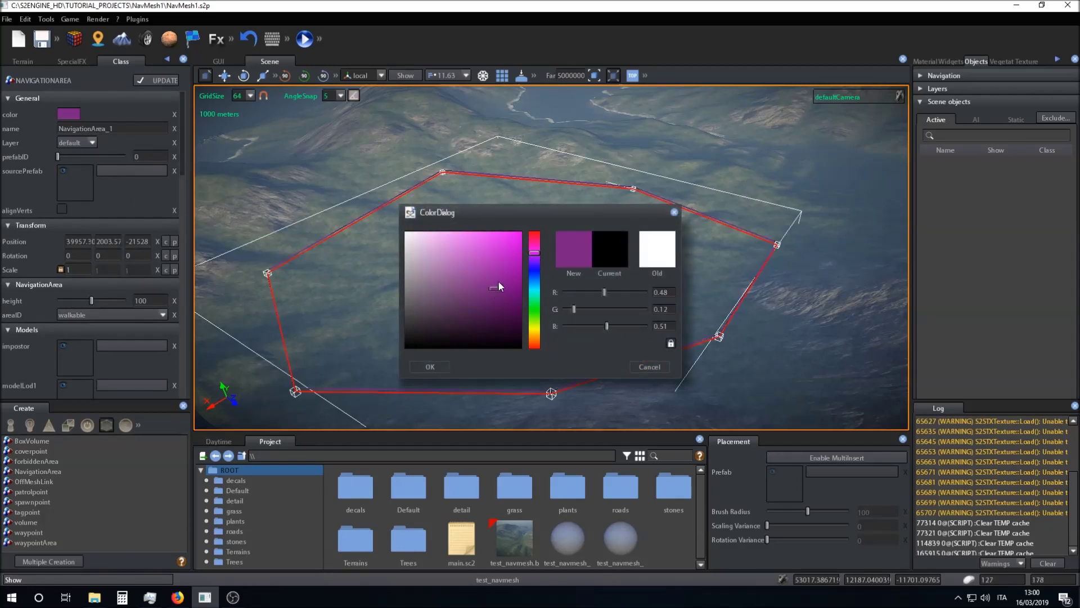
{"action": "left_click", "coordinate": [517, 232]}
{"action": "left_click", "coordinate": [536, 272]}
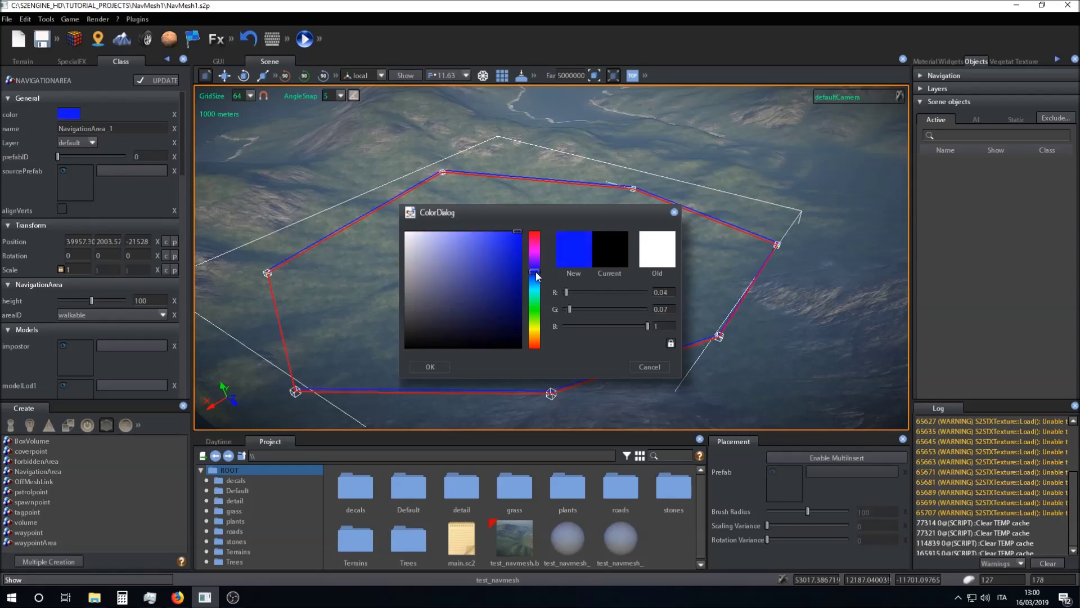
{"action": "left_click", "coordinate": [430, 367]}
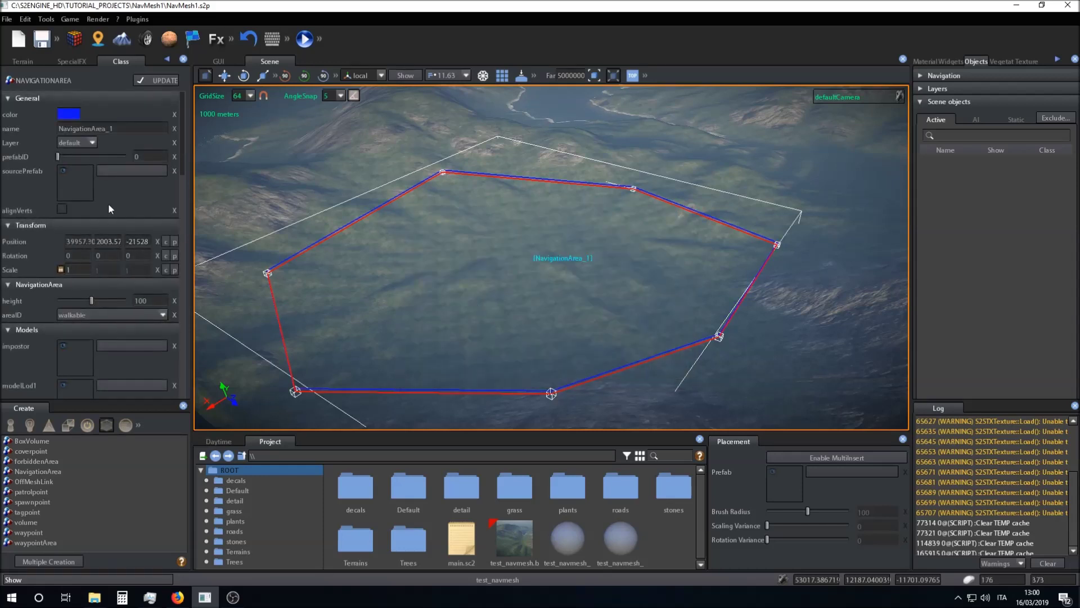
Set the navigation area's height to 5000
{"action": "left_click", "coordinate": [158, 301]}
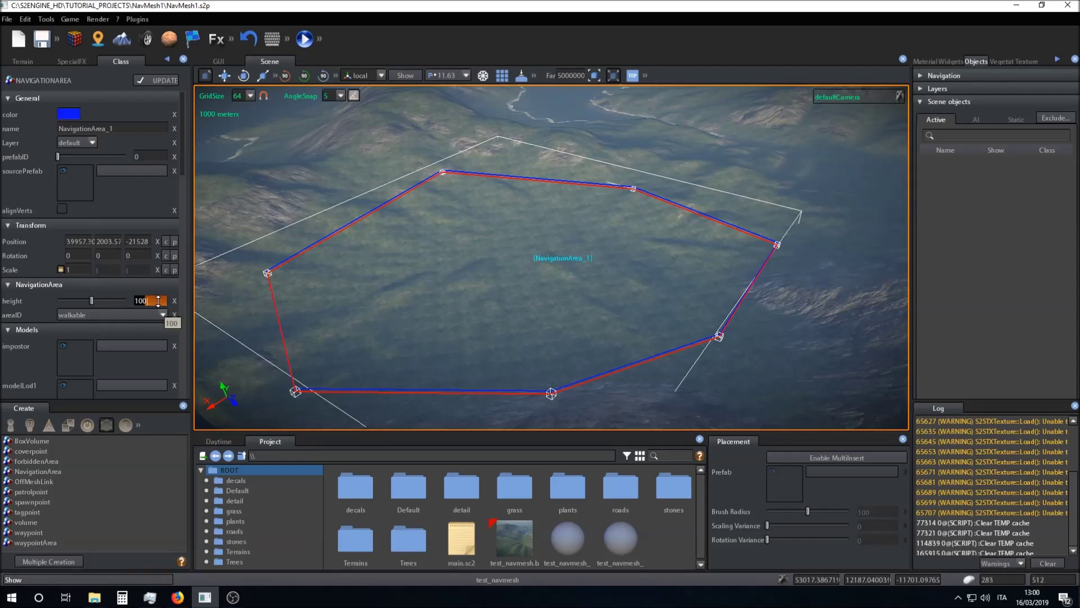
{"action": "key", "text": "BackSpace"}
{"action": "key", "text": "BackSpace"}
{"action": "key", "text": "BackSpace"}
{"action": "type", "text": "5000"}
{"action": "key", "text": "Return"}
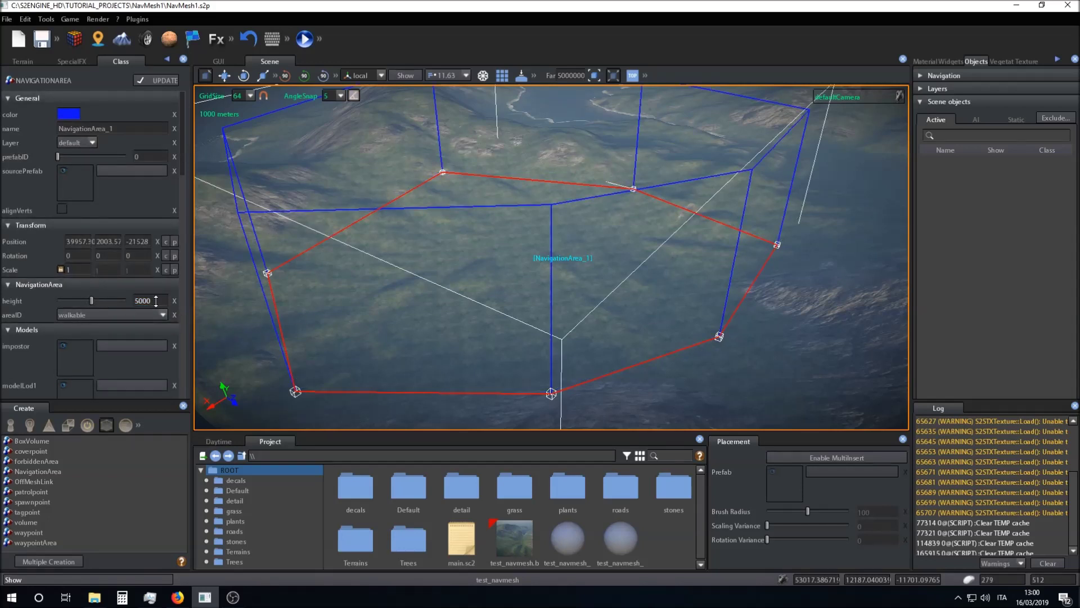
Move the navigation area down along its vertical axis to a Y position of about -83, so its base sits below the terrain
{"action": "right_click_drag", "start_coordinate": [700, 344], "coordinate": [722, 351]}
{"action": "scroll", "coordinate": [721, 351], "scroll_direction": "up", "scroll_amount": 4}
{"action": "scroll", "coordinate": [485, 305], "scroll_direction": "down", "scroll_amount": 10}
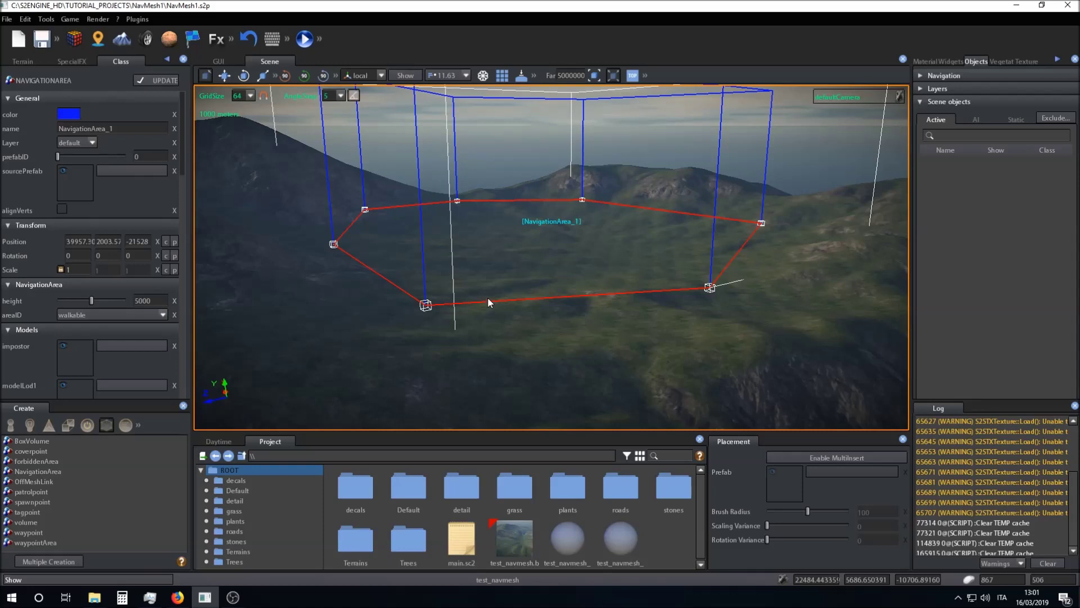
{"action": "key", "text": "e"}
{"action": "key", "text": "r"}
{"action": "key", "text": "q"}
{"action": "key", "text": "w"}
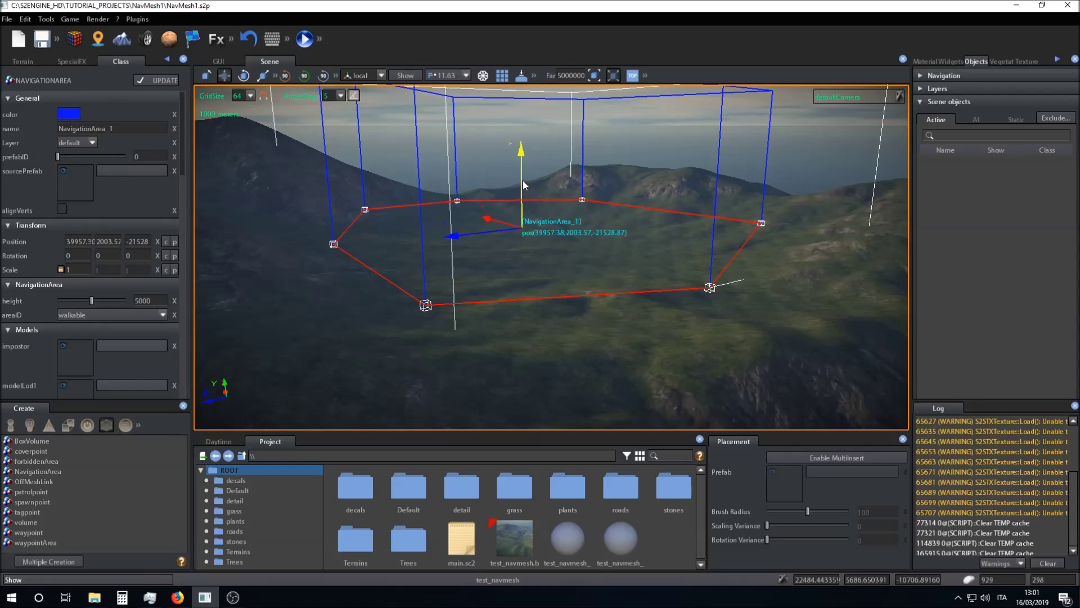
{"action": "left_click_drag", "start_coordinate": [522, 180], "coordinate": [524, 198]}
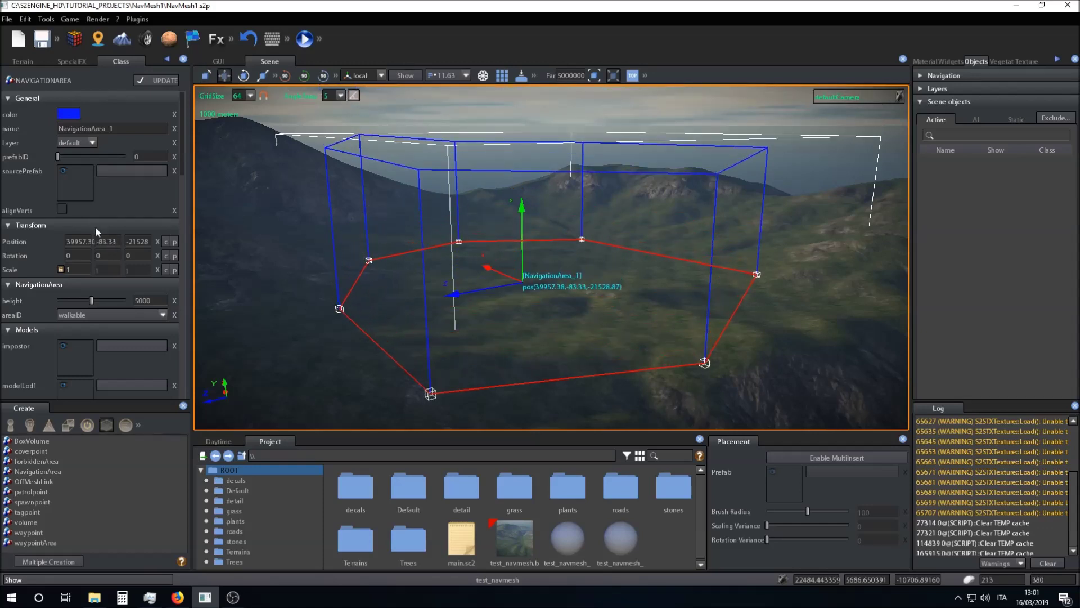
Enable alignVerts for the navigation area and raise it along its vertical axis to a Y position of about 12
{"action": "left_click", "coordinate": [61, 209]}
{"action": "key", "text": "w"}
{"action": "right_click_drag", "start_coordinate": [396, 243], "coordinate": [506, 245]}
{"action": "scroll", "coordinate": [534, 246], "scroll_direction": "down", "scroll_amount": 8}
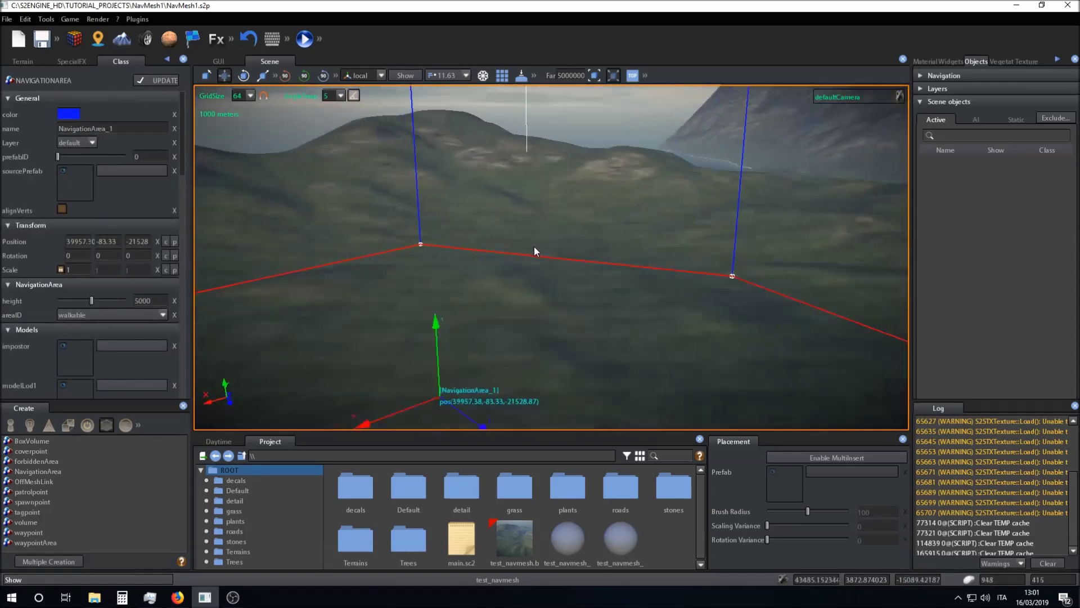
{"action": "middle_click_drag", "start_coordinate": [525, 247], "coordinate": [495, 248]}
{"action": "left_click_drag", "start_coordinate": [584, 274], "coordinate": [585, 271]}
{"action": "middle_click_drag", "start_coordinate": [511, 261], "coordinate": [566, 262]}
{"action": "right_click_drag", "start_coordinate": [565, 262], "coordinate": [510, 257]}
{"action": "middle_click_drag", "start_coordinate": [511, 259], "coordinate": [534, 268]}
{"action": "scroll", "coordinate": [574, 252], "scroll_direction": "down", "scroll_amount": 2}
{"action": "scroll", "coordinate": [573, 265], "scroll_direction": "down", "scroll_amount": 2}
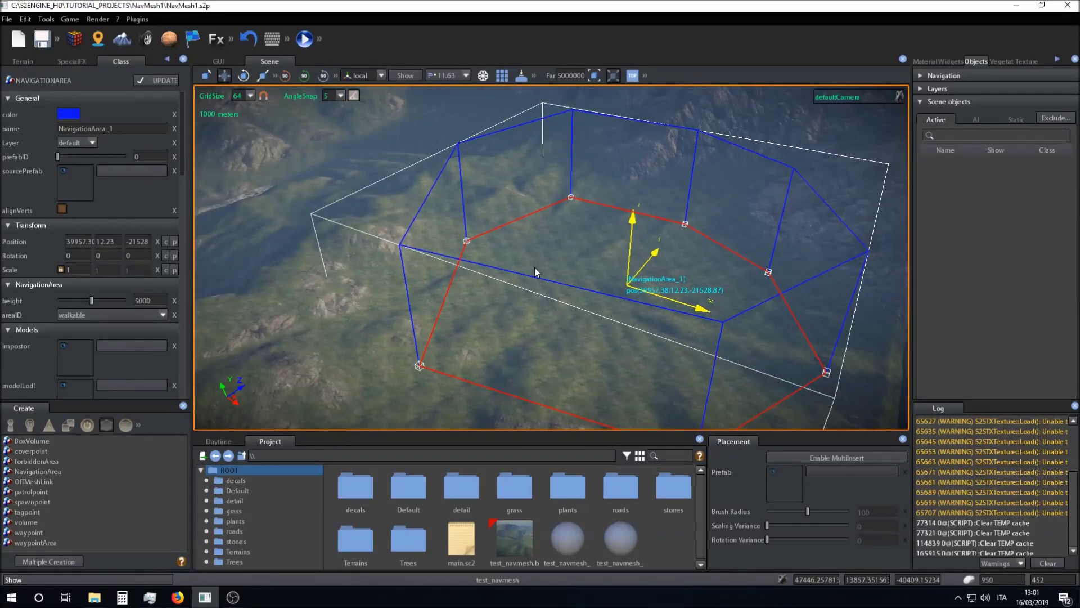
Select enemy_type1 in the scene's navigation list and build the navigation mesh inside the area
{"action": "left_click", "coordinate": [944, 77]}
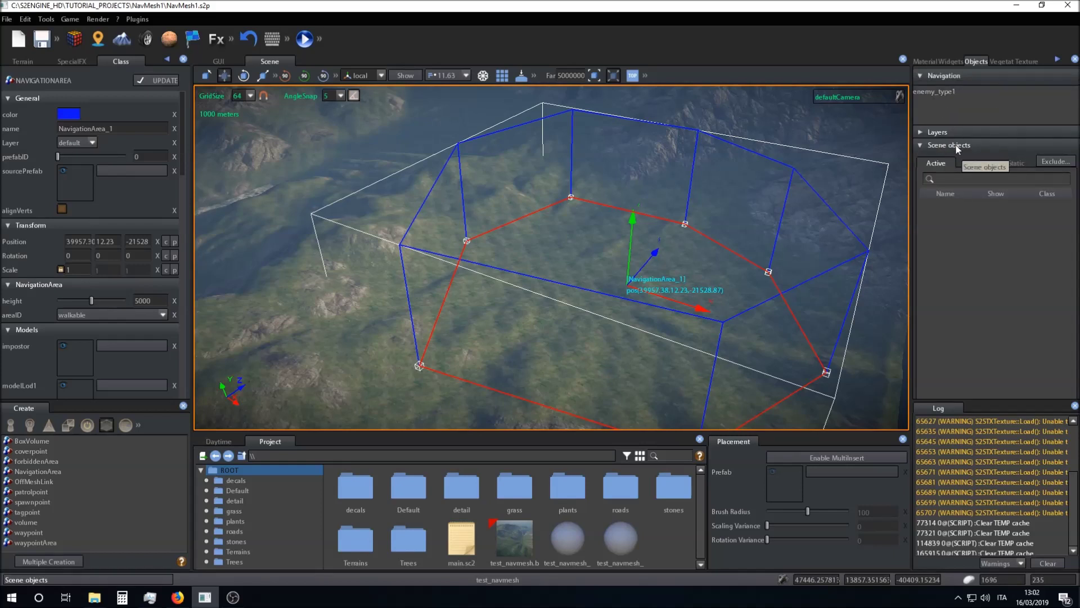
{"action": "left_click", "coordinate": [957, 145]}
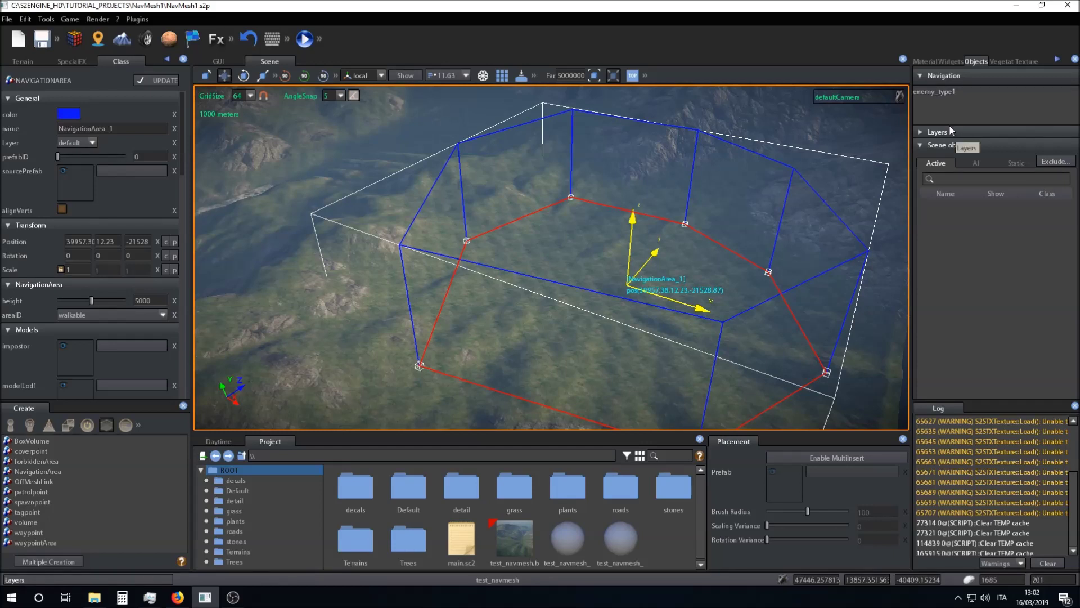
{"action": "left_click", "coordinate": [954, 75]}
{"action": "left_click", "coordinate": [953, 75]}
{"action": "left_click", "coordinate": [954, 75]}
{"action": "left_click", "coordinate": [953, 76]}
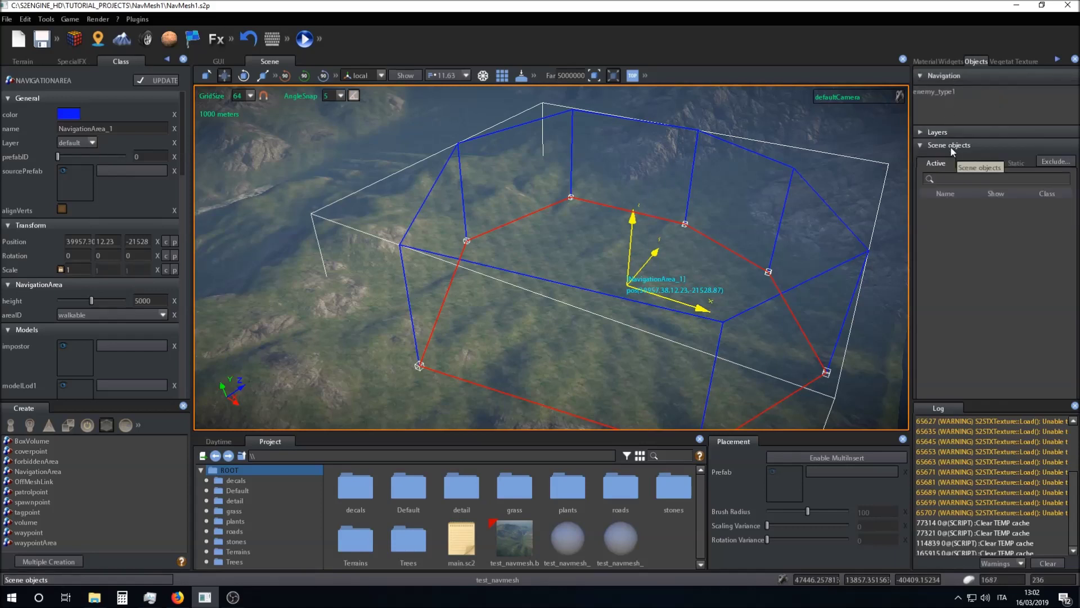
{"action": "left_click", "coordinate": [936, 92]}
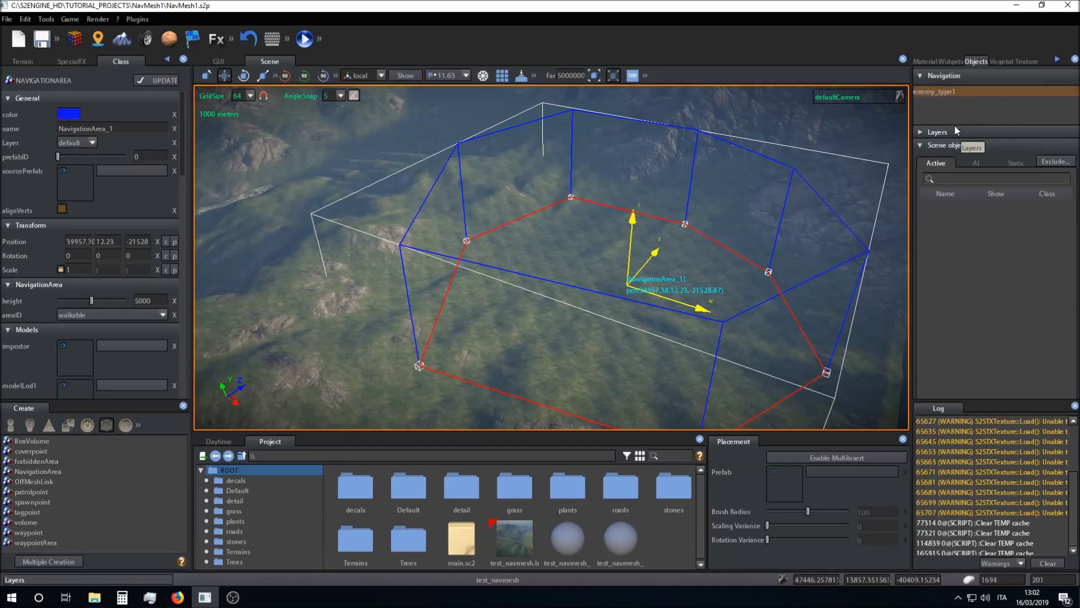
{"action": "left_click", "coordinate": [25, 20]}
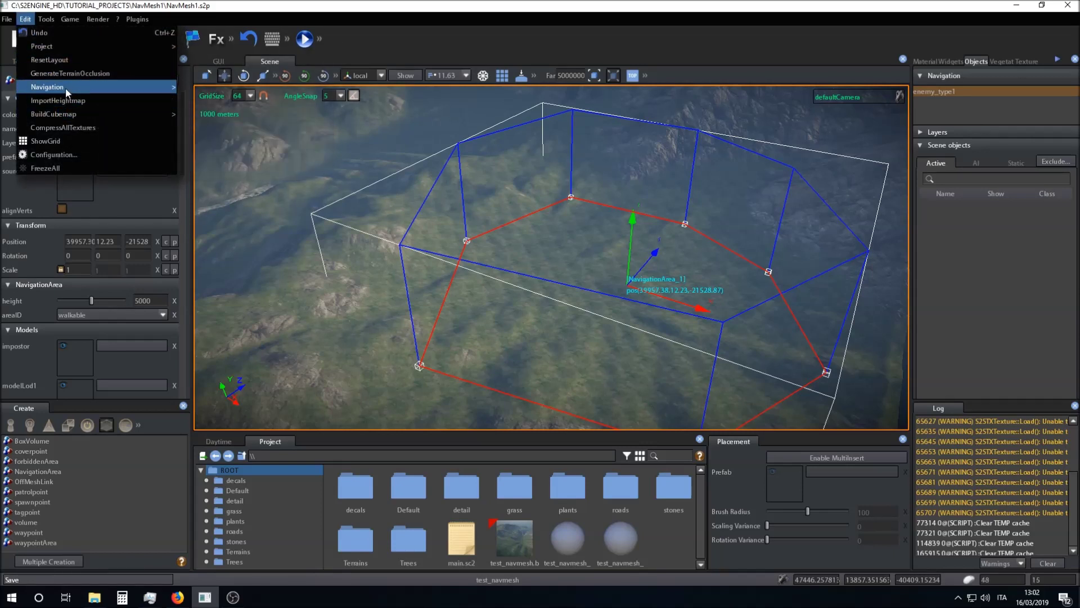
{"action": "mouse_move", "coordinate": [65, 87]}
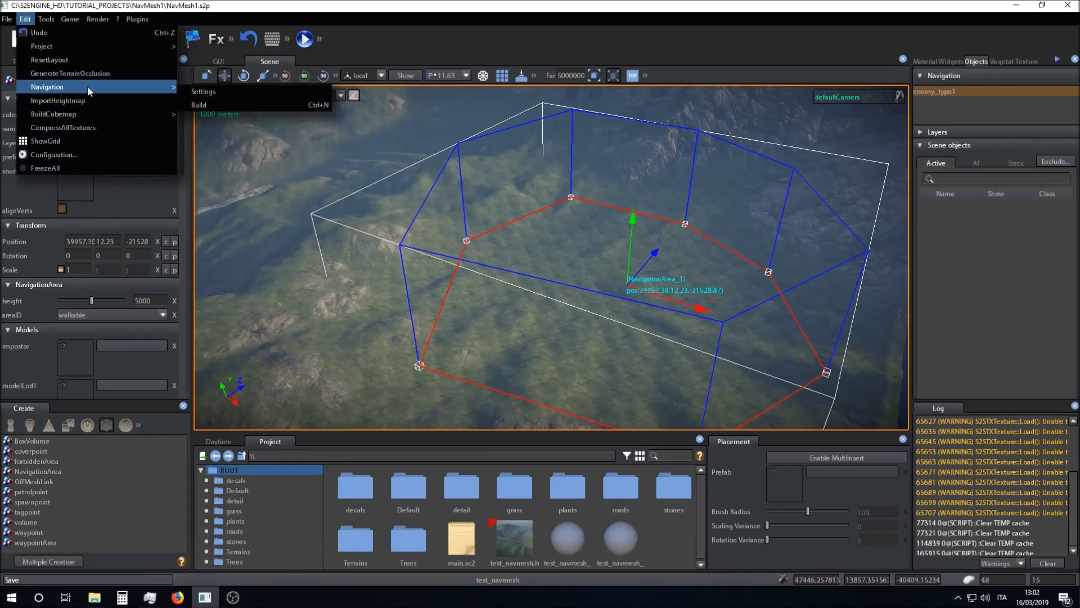
{"action": "left_click", "coordinate": [218, 106]}
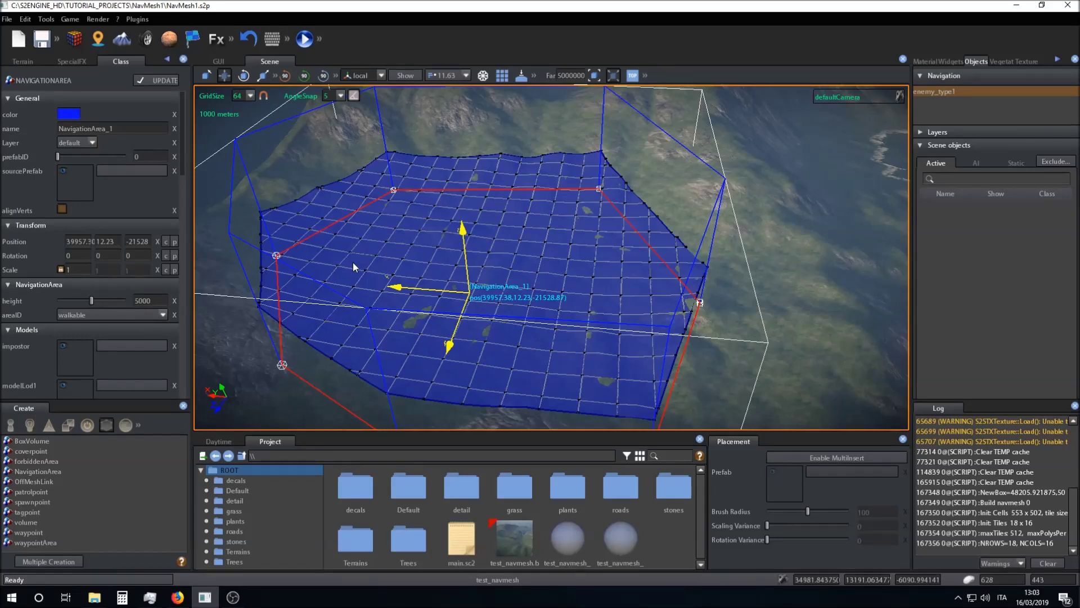
Move the navigation area horizontally to about X 37012 and Z -24995, and rebuild the navigation mesh
{"action": "mouse_move", "coordinate": [515, 265]}
{"action": "middle_mouse_down"}
{"action": "mouse_move", "coordinate": [590, 297]}
{"action": "mouse_move", "coordinate": [509, 261]}
{"action": "middle_mouse_up"}
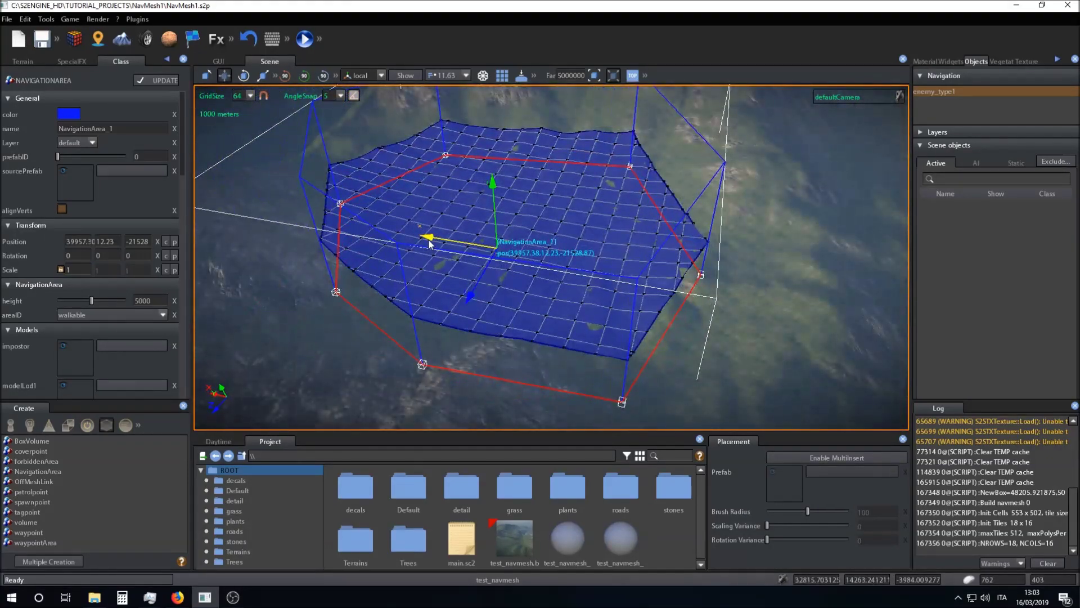
{"action": "left_click_drag", "start_coordinate": [430, 242], "coordinate": [443, 246]}
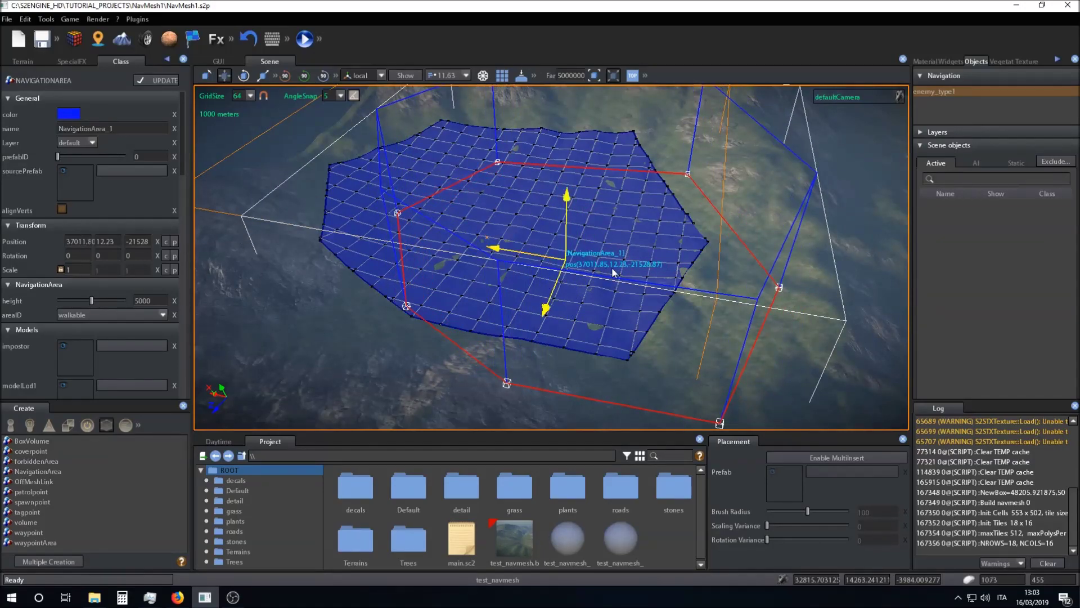
{"action": "scroll", "coordinate": [625, 256], "scroll_direction": "up", "scroll_amount": 4}
{"action": "middle_click_drag", "start_coordinate": [617, 257], "coordinate": [522, 257]}
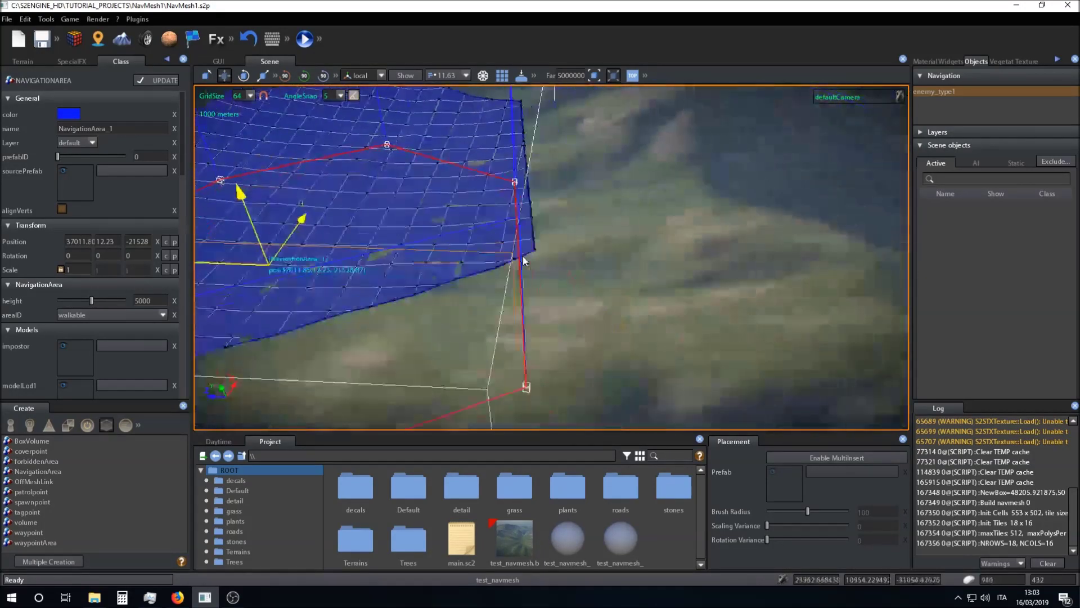
{"action": "scroll", "coordinate": [522, 257], "scroll_direction": "down", "scroll_amount": 3}
{"action": "left_click_drag", "start_coordinate": [275, 242], "coordinate": [290, 246]}
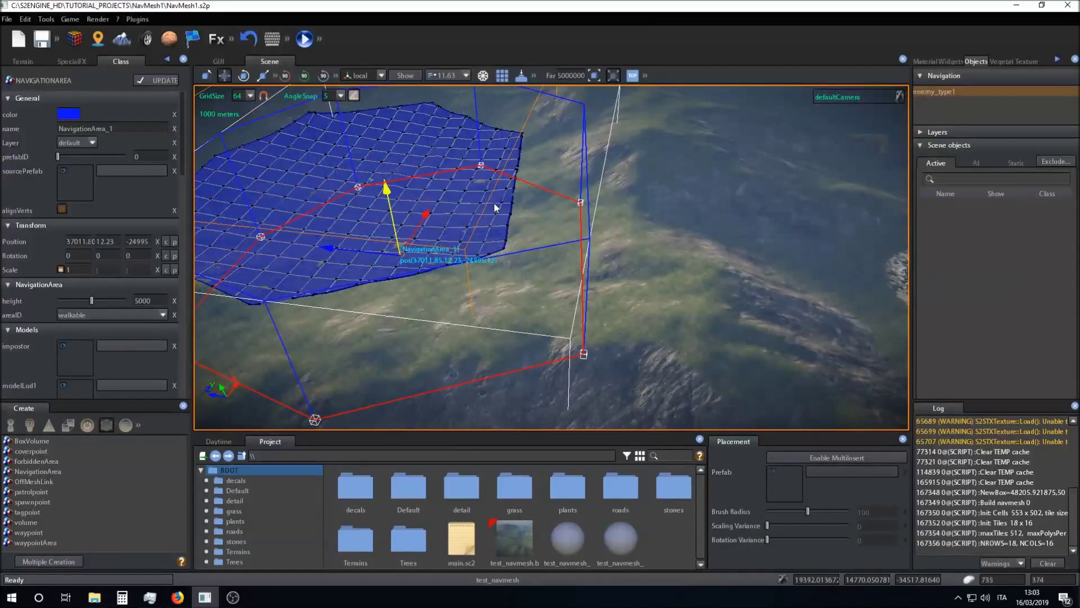
{"action": "middle_click_drag", "start_coordinate": [514, 202], "coordinate": [494, 204]}
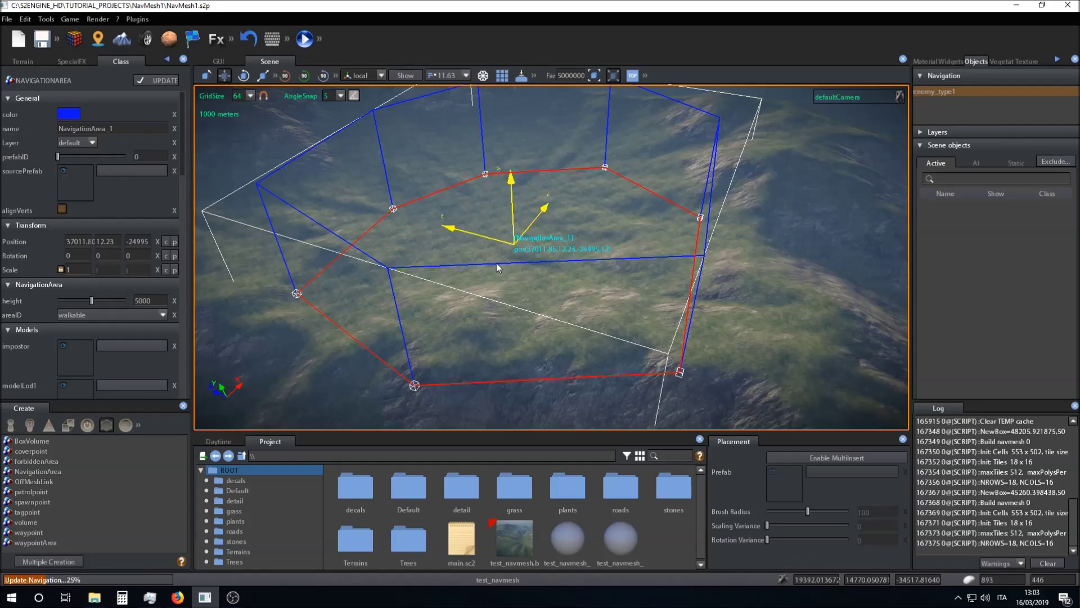
Enable multi-insert placement and choose bigStoneE.so2 from the stones folder as its prefab
{"action": "middle_click_drag", "start_coordinate": [501, 260], "coordinate": [495, 261]}
{"action": "scroll", "coordinate": [619, 283], "scroll_direction": "up", "scroll_amount": 3}
{"action": "middle_click_drag", "start_coordinate": [638, 287], "coordinate": [474, 370]}
{"action": "scroll", "coordinate": [385, 288], "scroll_direction": "down", "scroll_amount": 3}
{"action": "scroll", "coordinate": [447, 255], "scroll_direction": "up", "scroll_amount": 5}
{"action": "scroll", "coordinate": [447, 256], "scroll_direction": "down", "scroll_amount": 2}
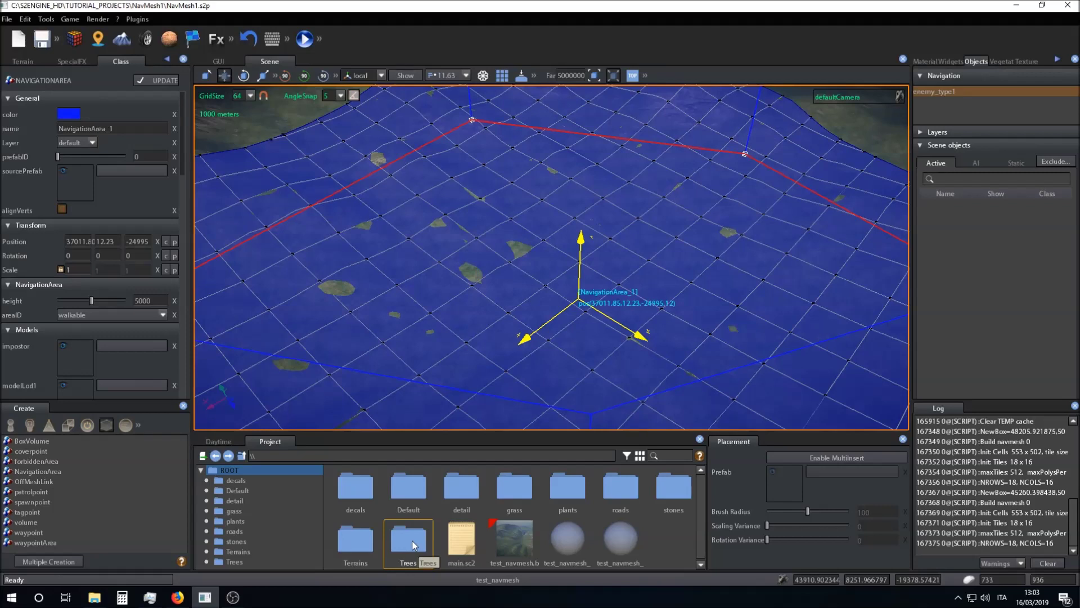
{"action": "left_click", "coordinate": [809, 459]}
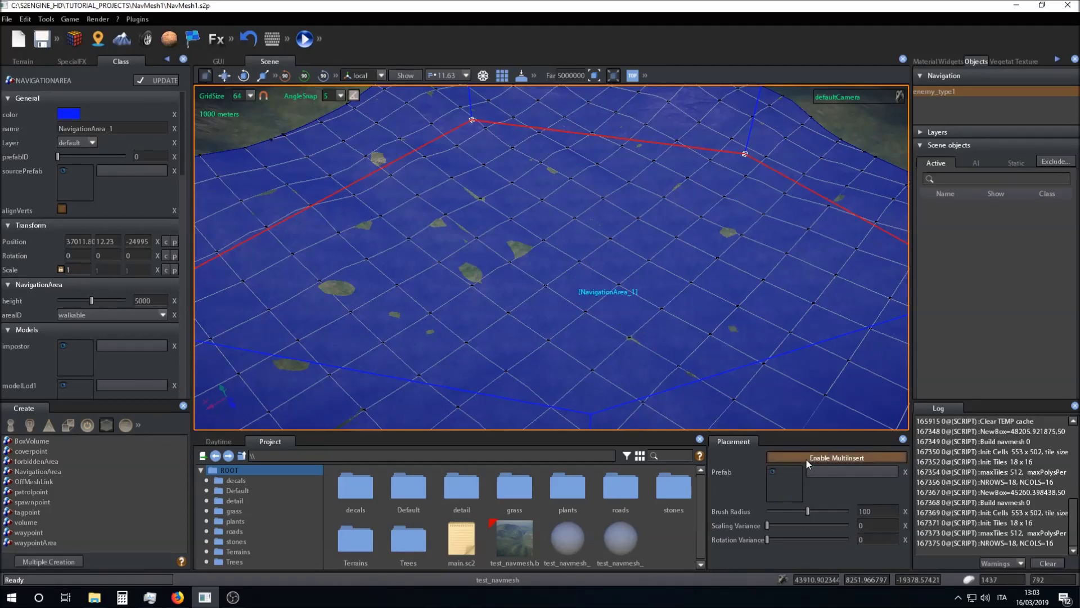
{"action": "left_click", "coordinate": [833, 471]}
{"action": "double_click", "coordinate": [473, 288]}
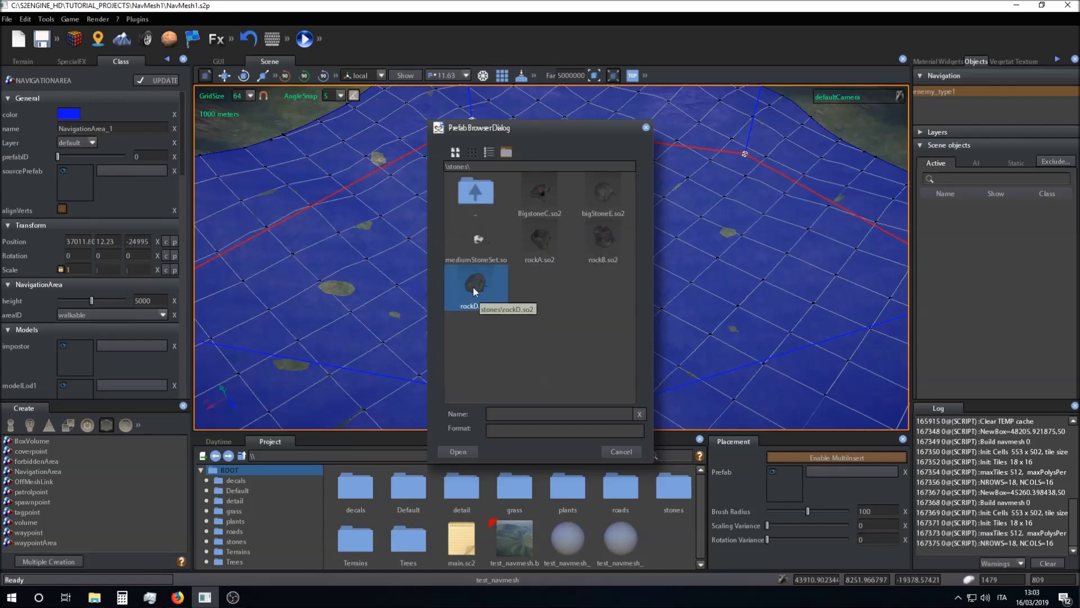
{"action": "left_click", "coordinate": [587, 203]}
{"action": "left_click", "coordinate": [457, 452]}
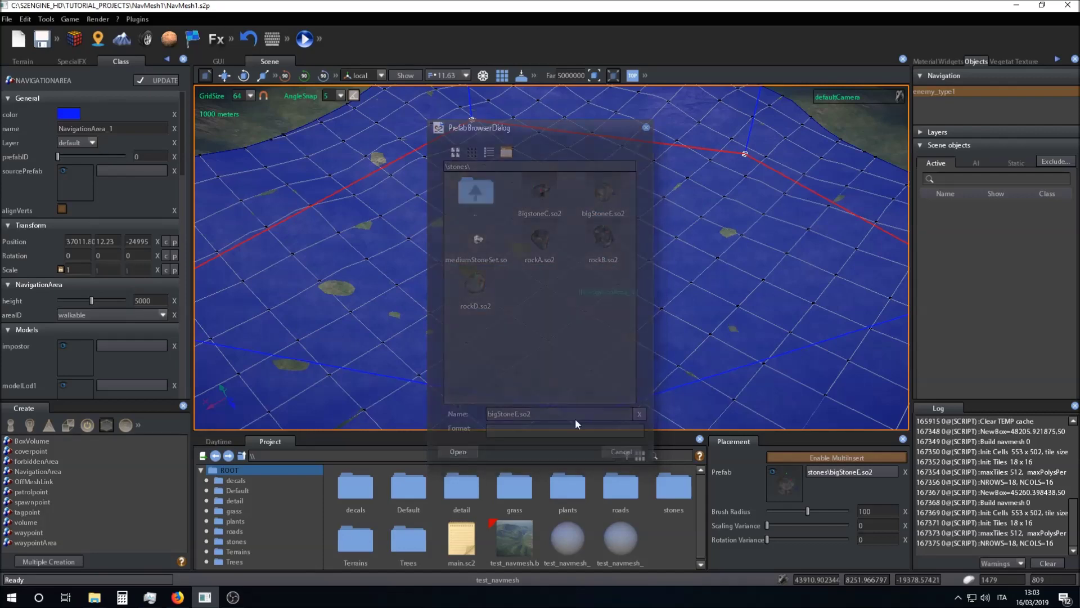
Paint a curved row of nine stones across the ground inside the navigation mesh
{"action": "scroll", "coordinate": [599, 276], "scroll_direction": "up", "scroll_amount": 5}
{"action": "scroll", "coordinate": [665, 230], "scroll_direction": "down", "scroll_amount": 3}
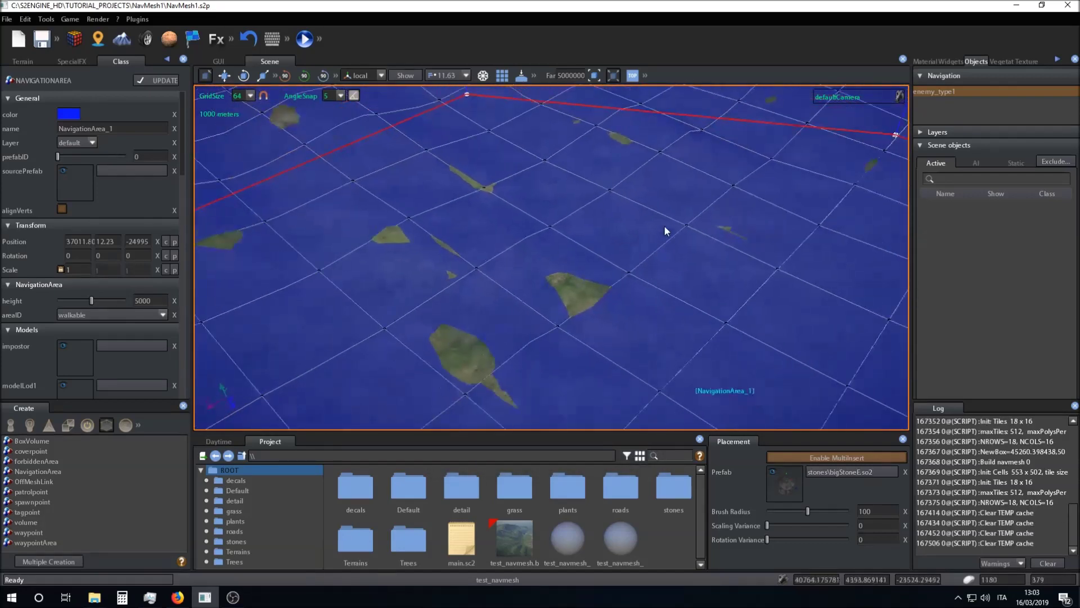
{"action": "mouse_move", "coordinate": [705, 247]}
{"action": "left_mouse_down"}
{"action": "mouse_move", "coordinate": [674, 269]}
{"action": "mouse_move", "coordinate": [682, 275]}
{"action": "mouse_move", "coordinate": [670, 268]}
{"action": "mouse_move", "coordinate": [450, 332]}
{"action": "mouse_move", "coordinate": [365, 334]}
{"action": "left_mouse_up"}
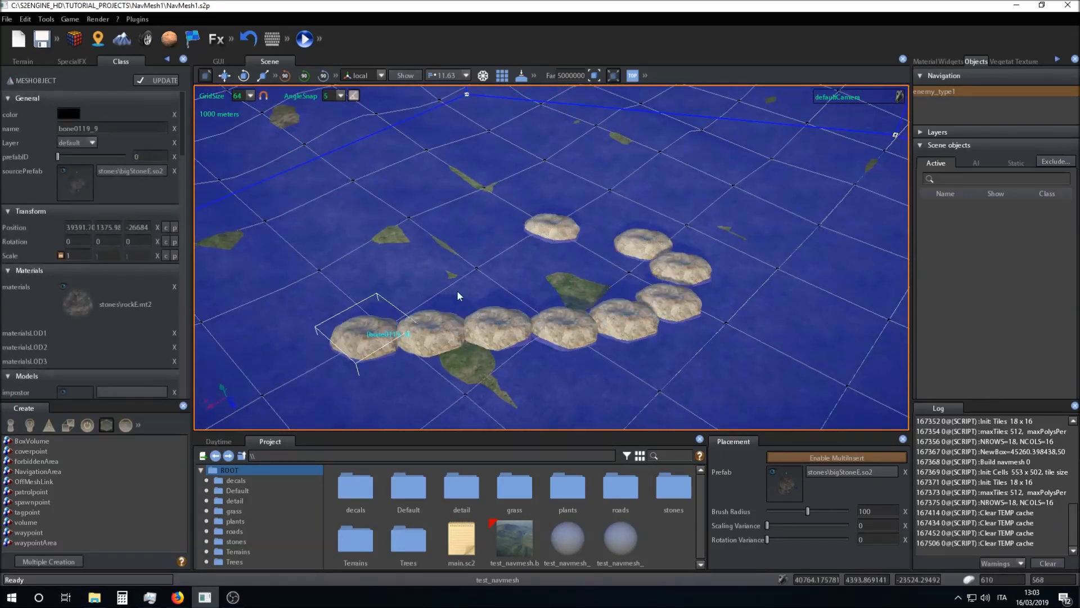
Set the placement's scaling variance to 0.87 and rotation variance to 0.73, and erase most of the stone row
{"action": "key", "text": "d"}
{"action": "left_click", "coordinate": [837, 527]}
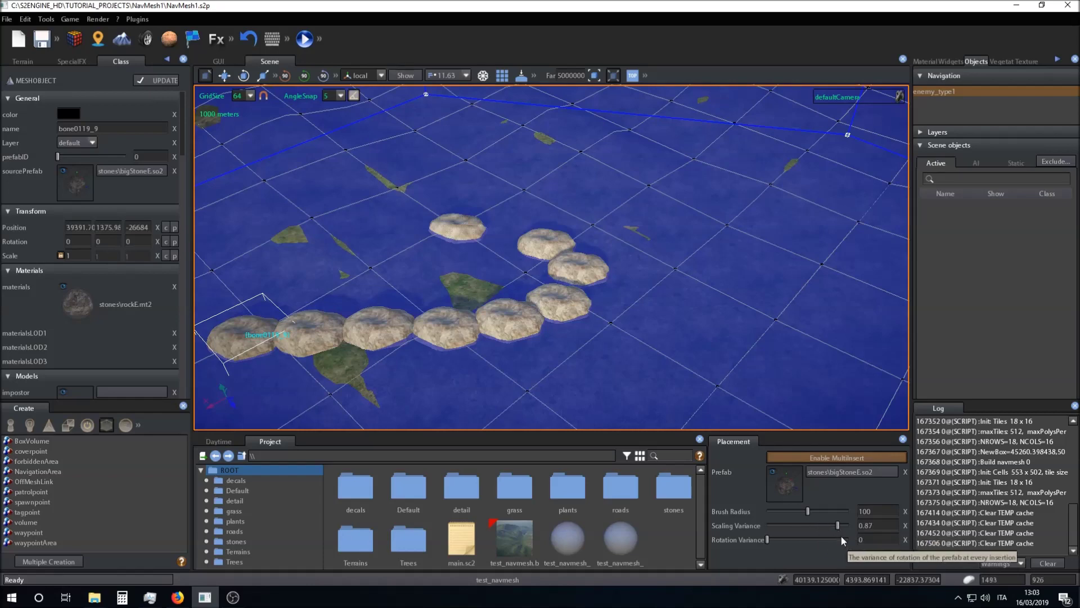
{"action": "left_click", "coordinate": [826, 540]}
{"action": "left_click", "coordinate": [272, 356], "text": "ctrl"}
{"action": "mouse_move", "coordinate": [271, 356]}
{"action": "left_mouse_down", "text": "ctrl"}
{"action": "mouse_move", "coordinate": [632, 326]}
{"action": "mouse_move", "coordinate": [588, 298]}
{"action": "left_mouse_up", "text": "ctrl"}
Scatter more stones of varied size and rotation around the remaining stones inside the navigation area
{"action": "right_click_drag", "start_coordinate": [566, 269], "coordinate": [595, 291]}
{"action": "key", "text": "s"}
{"action": "mouse_move", "coordinate": [669, 272]}
{"action": "left_mouse_down"}
{"action": "mouse_move", "coordinate": [604, 270]}
{"action": "mouse_move", "coordinate": [563, 374]}
{"action": "mouse_move", "coordinate": [755, 308]}
{"action": "mouse_move", "coordinate": [626, 319]}
{"action": "mouse_move", "coordinate": [669, 349]}
{"action": "left_mouse_up"}
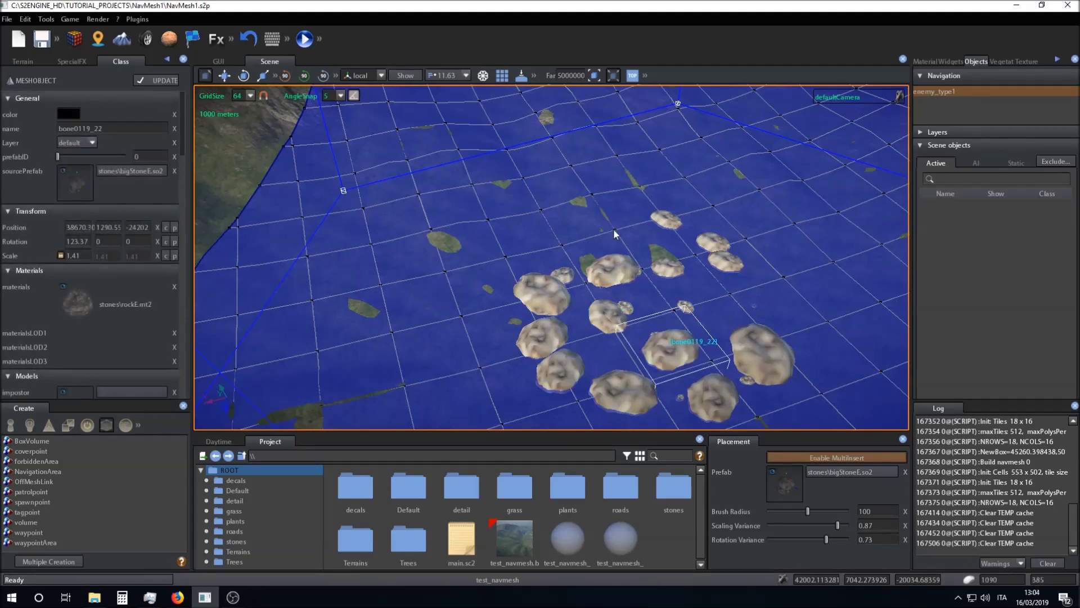
{"action": "mouse_move", "coordinate": [613, 231]}
{"action": "left_mouse_down"}
{"action": "mouse_move", "coordinate": [703, 171]}
{"action": "mouse_move", "coordinate": [777, 217]}
{"action": "left_mouse_up"}
{"action": "left_click", "coordinate": [502, 251]}
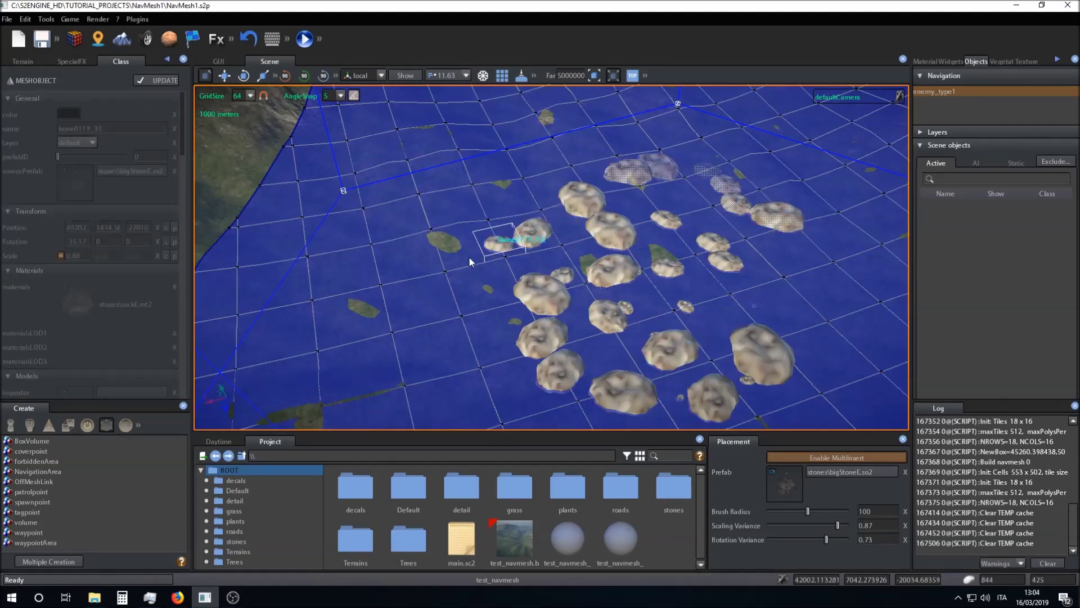
{"action": "left_click", "coordinate": [522, 183]}
{"action": "scroll", "coordinate": [623, 329], "scroll_direction": "up", "scroll_amount": 5}
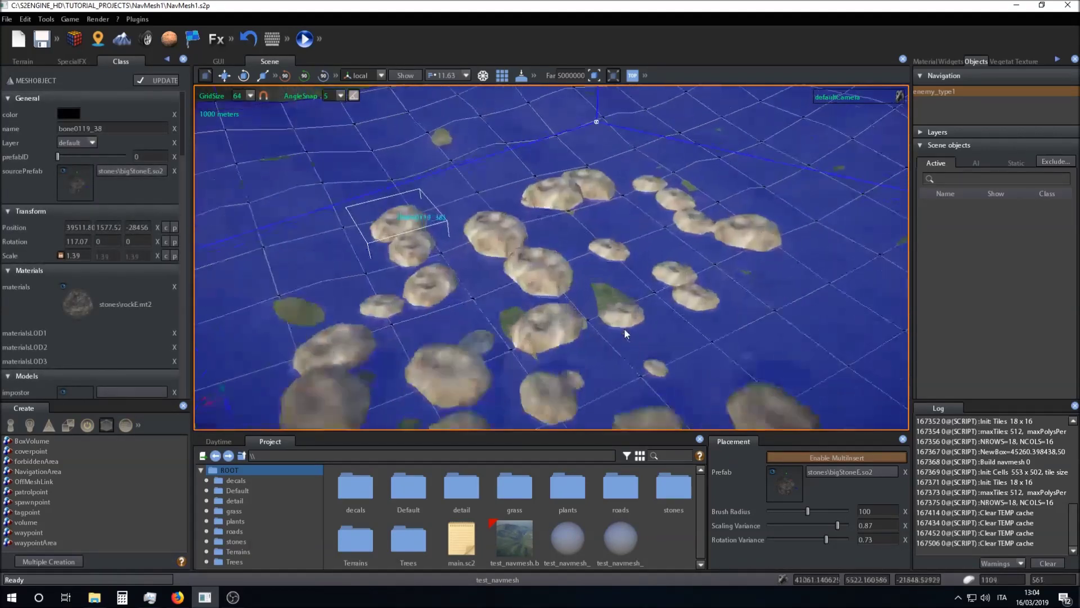
Rebuild the navigation mesh to include the placed stones and inspect it around them
{"action": "right_click_drag", "start_coordinate": [623, 329], "coordinate": [510, 313]}
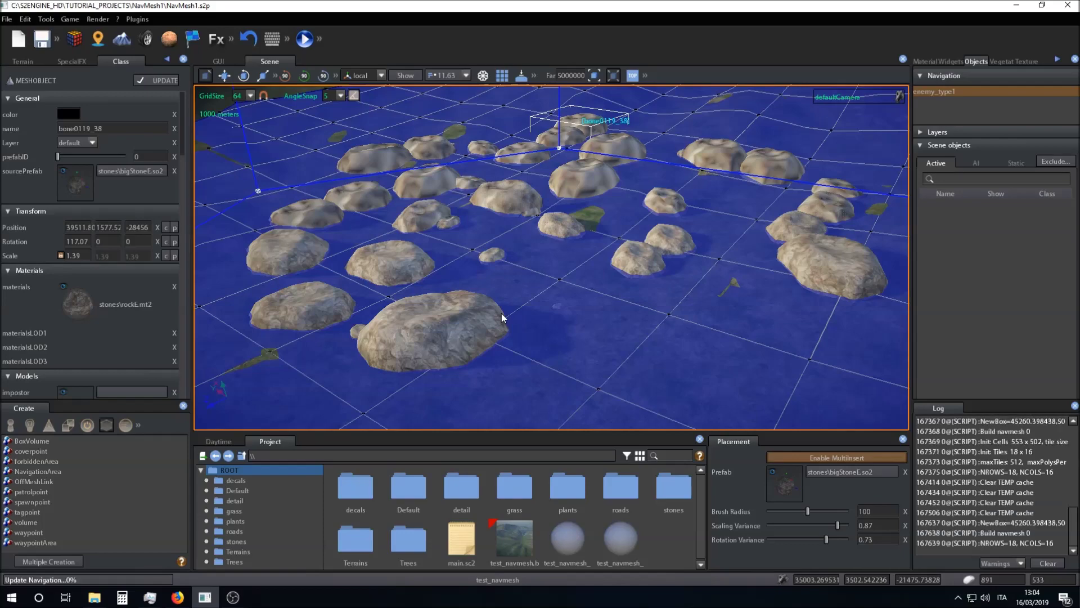
{"action": "right_click_drag", "start_coordinate": [443, 346], "coordinate": [566, 295]}
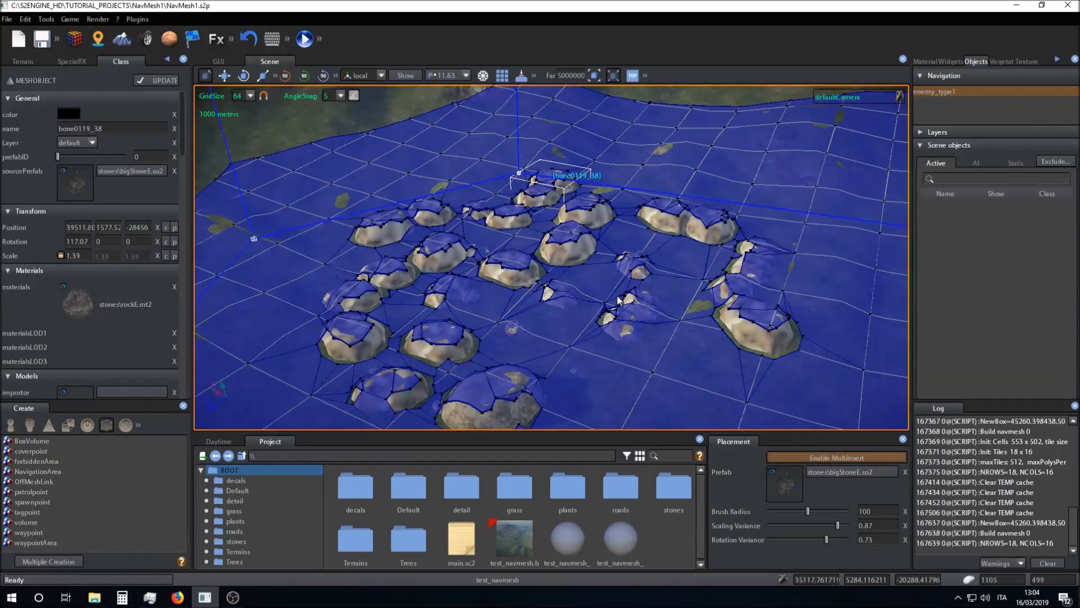
{"action": "right_click_drag", "start_coordinate": [619, 300], "coordinate": [639, 311]}
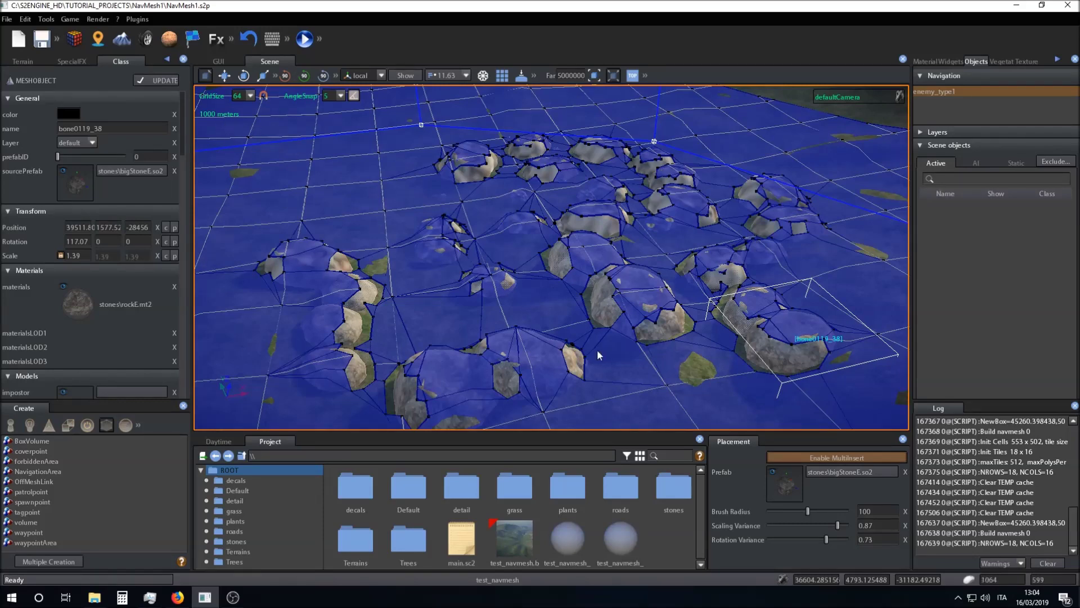
Review the enemy_type1 navigation settings, close them unchanged, and examine how the navigation mesh covers the stones
{"action": "left_click", "coordinate": [46, 18]}
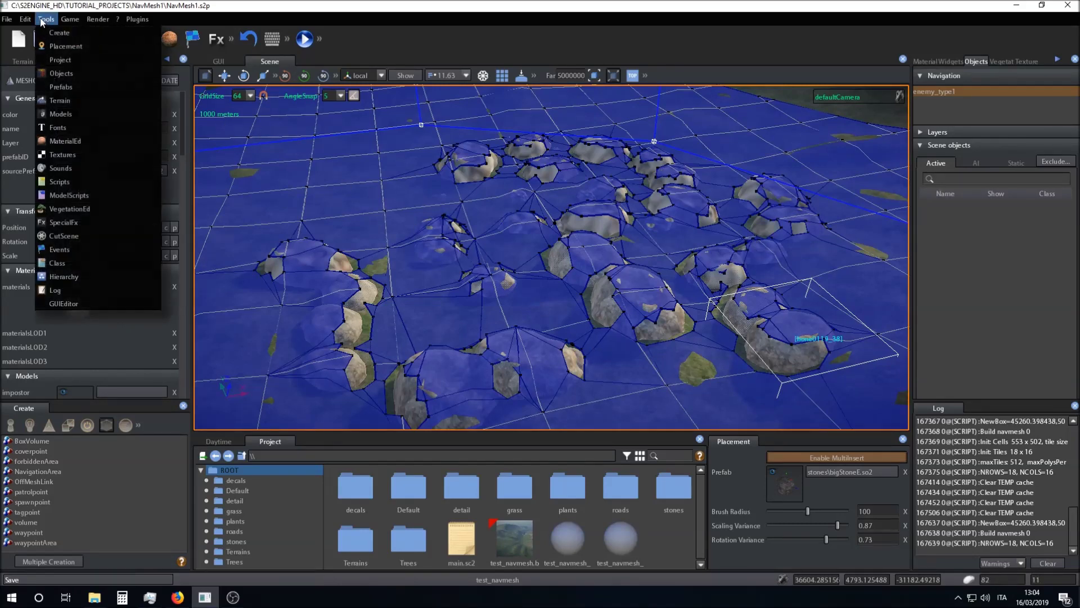
{"action": "mouse_move", "coordinate": [26, 18]}
{"action": "mouse_move", "coordinate": [82, 88]}
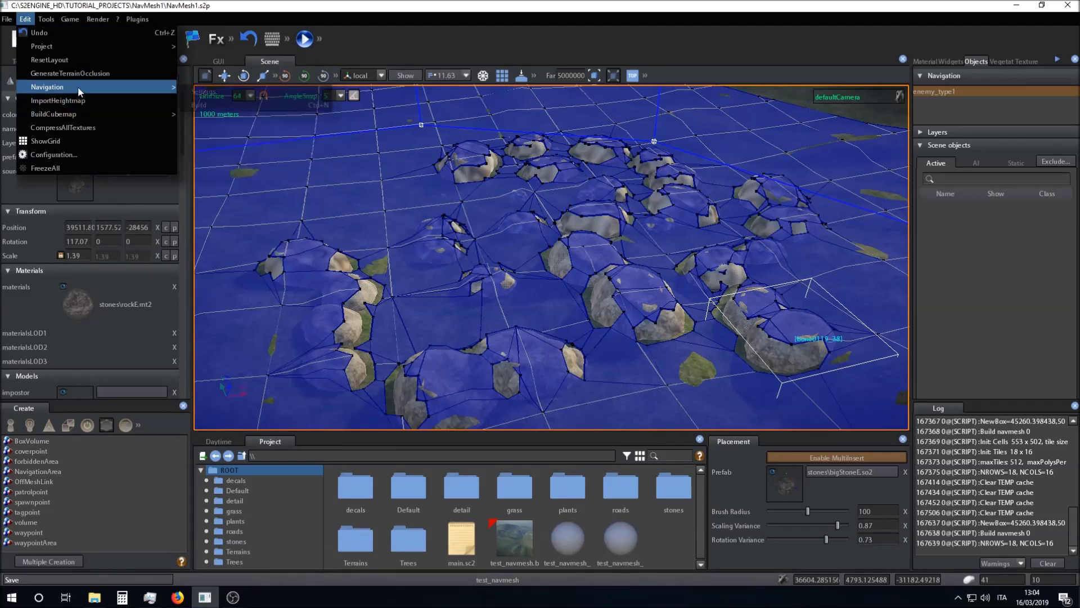
{"action": "left_click", "coordinate": [201, 91]}
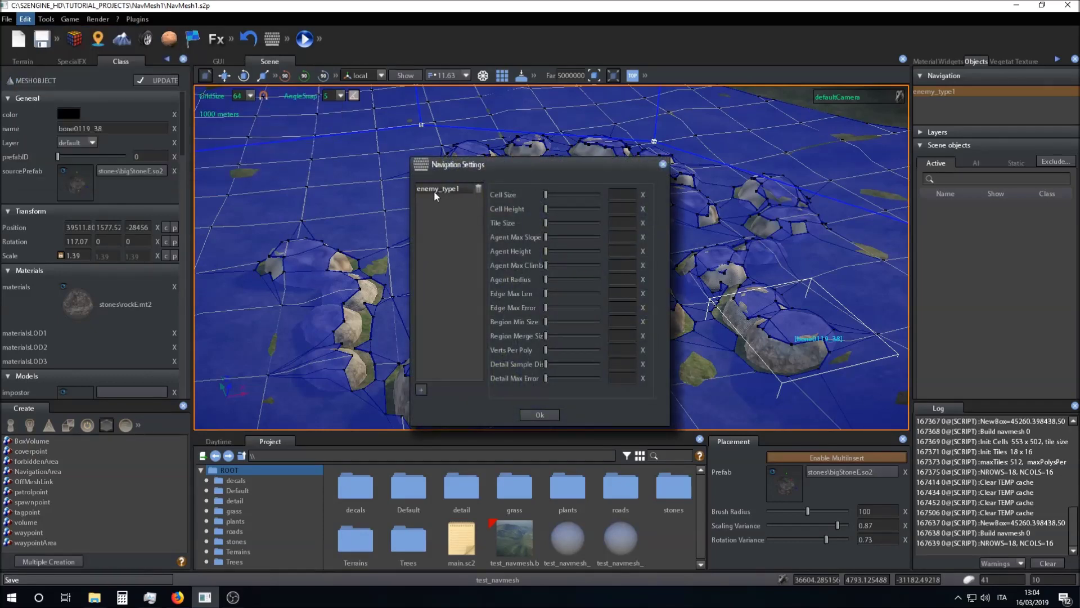
{"action": "left_click", "coordinate": [434, 191]}
{"action": "left_click_drag", "start_coordinate": [512, 165], "coordinate": [683, 164]}
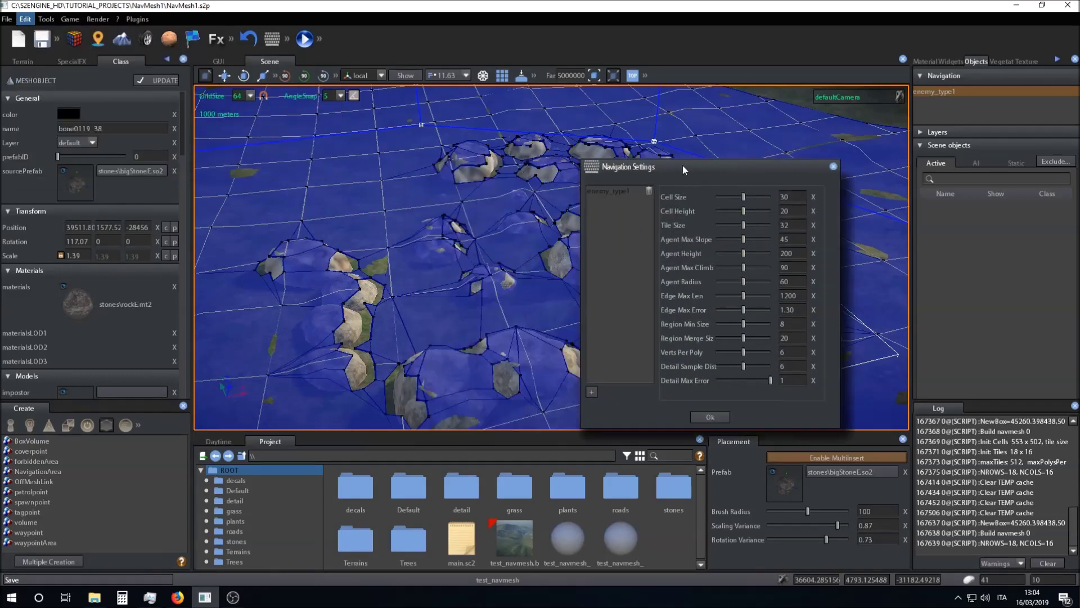
{"action": "left_click", "coordinate": [710, 417]}
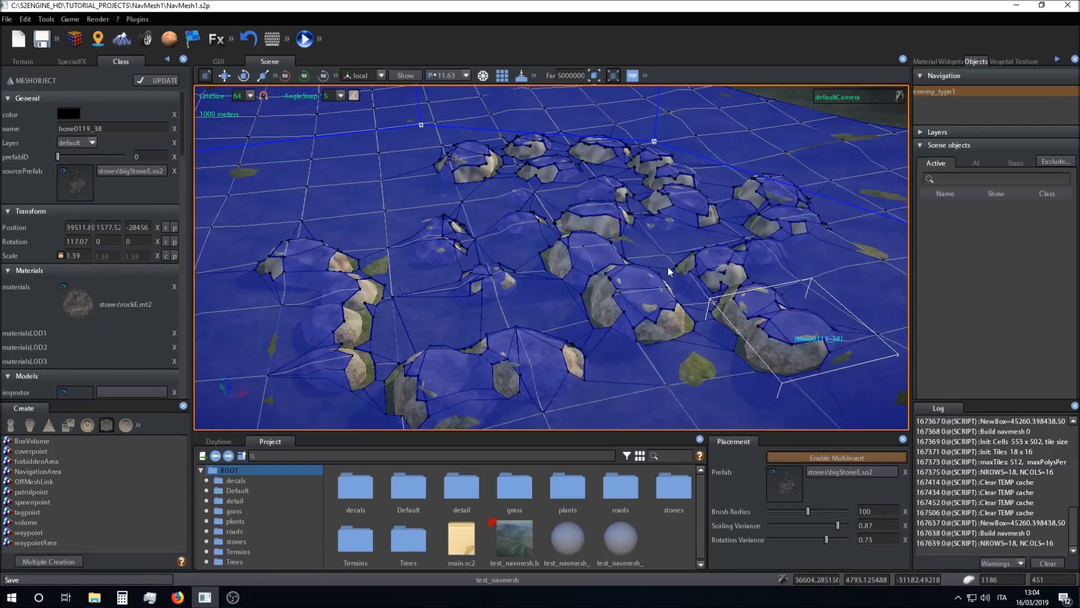
{"action": "right_click_drag", "start_coordinate": [700, 276], "coordinate": [552, 258]}
{"action": "scroll", "coordinate": [552, 258], "scroll_direction": "down", "scroll_amount": 8}
{"action": "scroll", "coordinate": [569, 264], "scroll_direction": "up", "scroll_amount": 5}
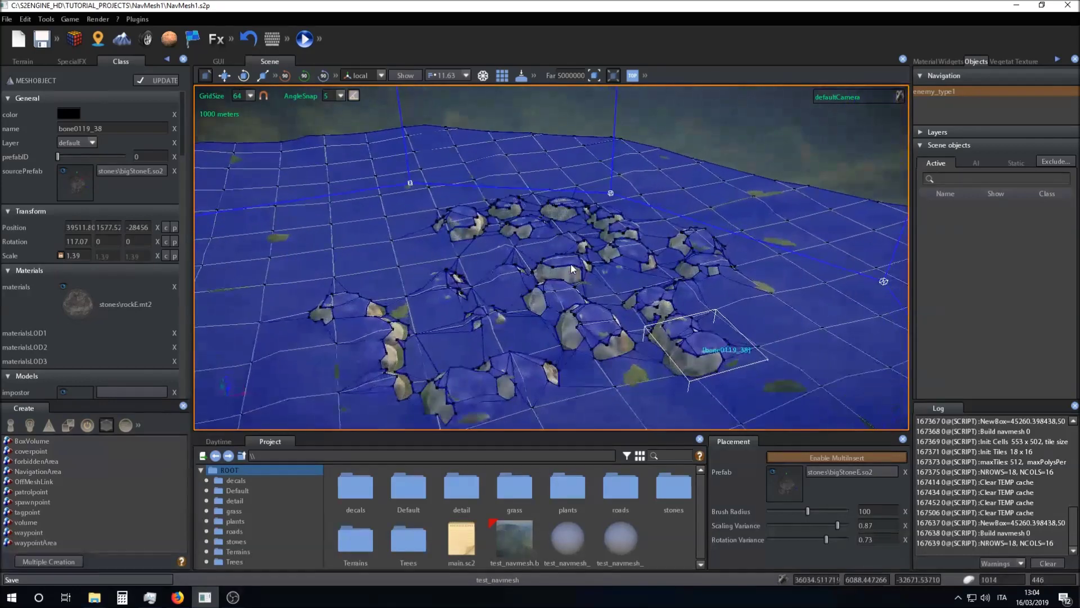